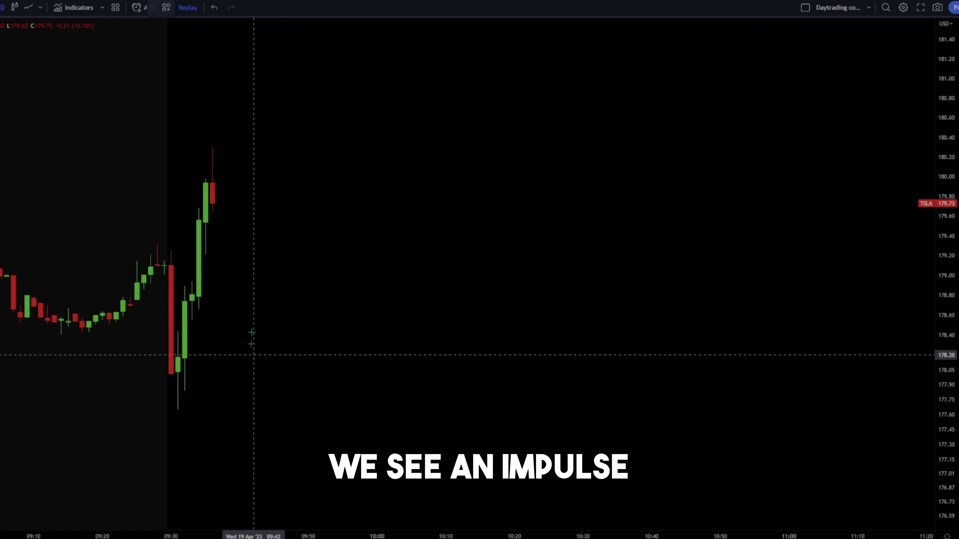
# - Mark the fair value gap with a rectangle between 178.94 and 179.21, starting at 09:33 and extended to about 10:43
pyautogui.click(193, 282)
pyautogui.click(260, 256)
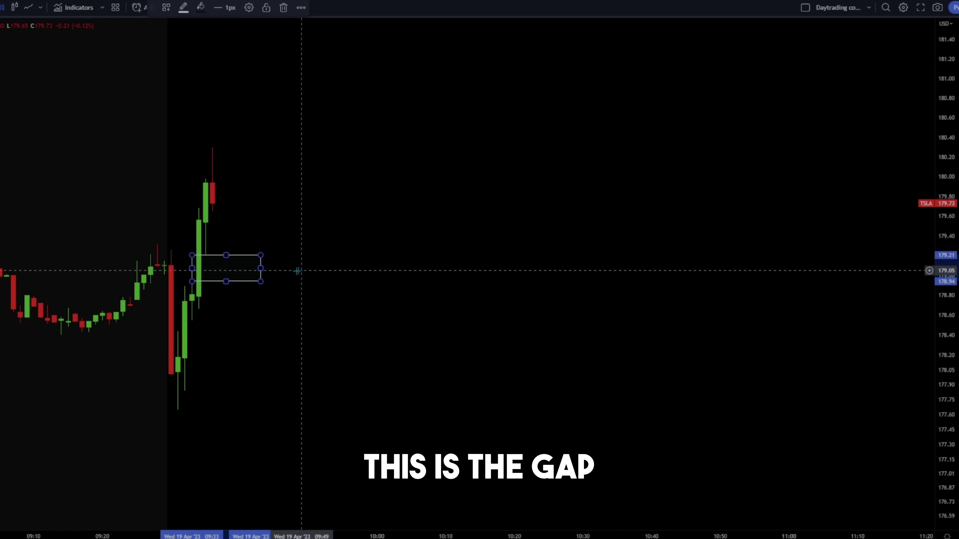
pyautogui.moveTo(260, 268); pyautogui.dragTo(673, 268)
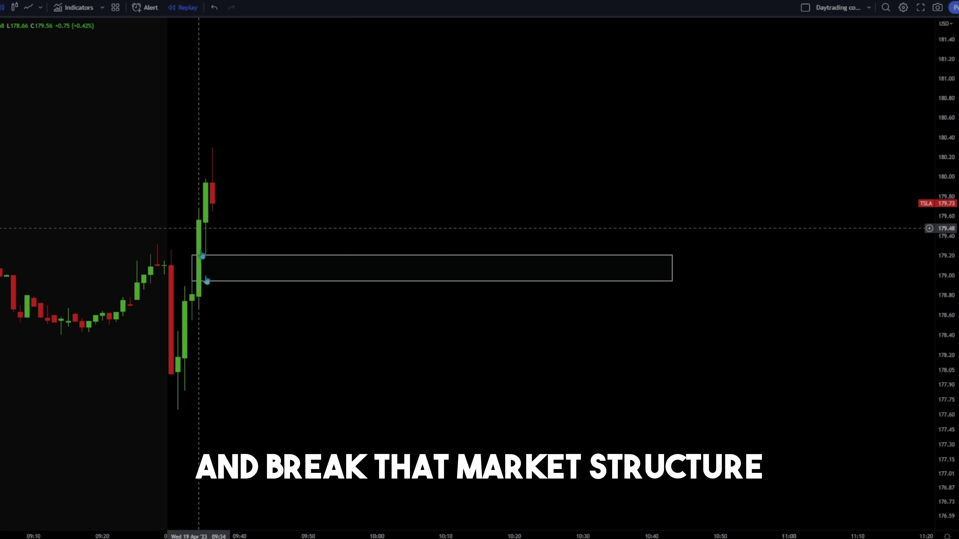
pyautogui.scroll(3, 264, 353)
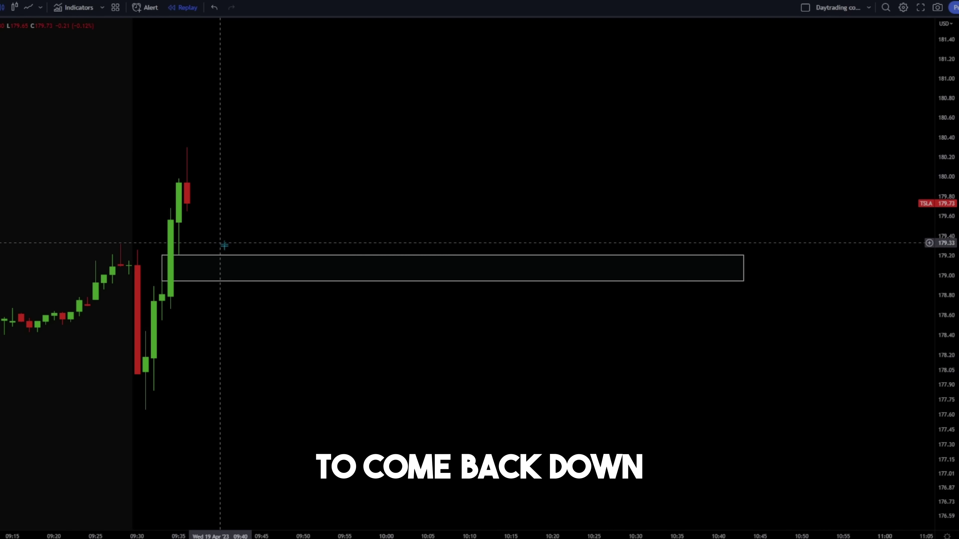
pyautogui.click(231, 256)
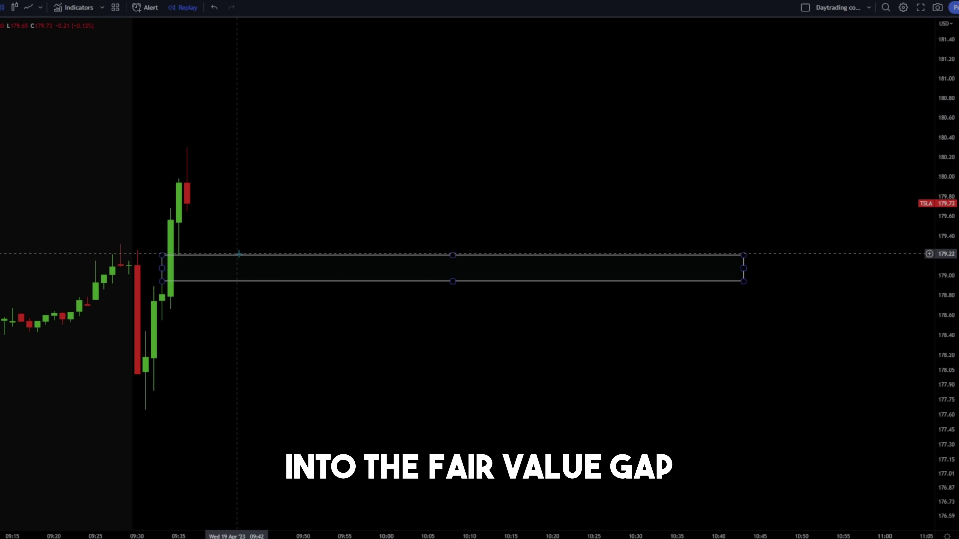
pyautogui.click(294, 147)
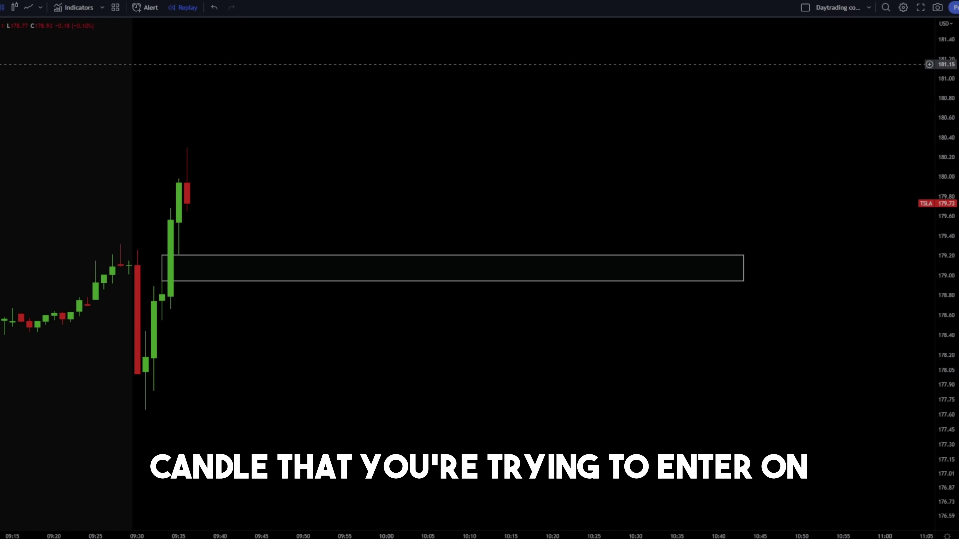
# - Draw horizontal rays at the 180.30 high and at 178.66 below the impulse candle, and colour the lower ray red
pyautogui.click(187, 148)
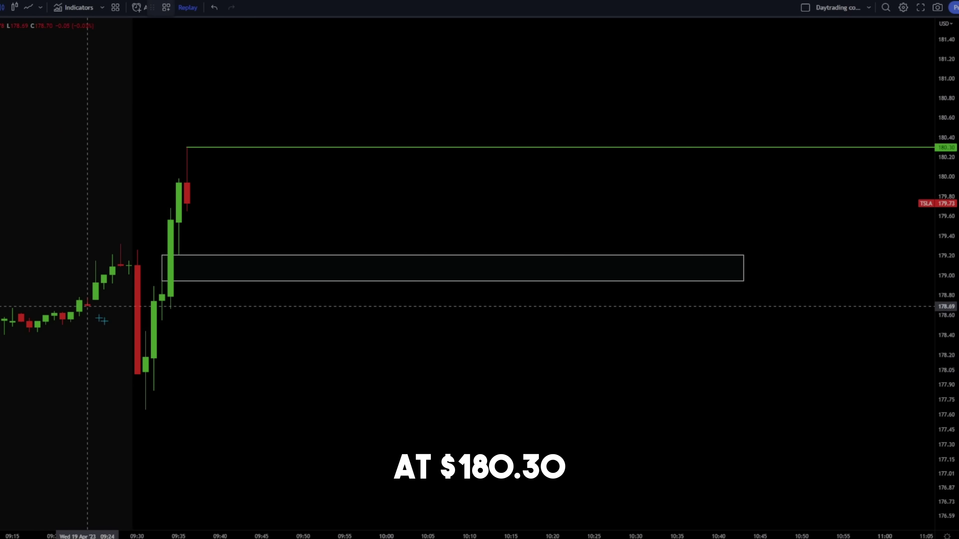
pyautogui.click(170, 309)
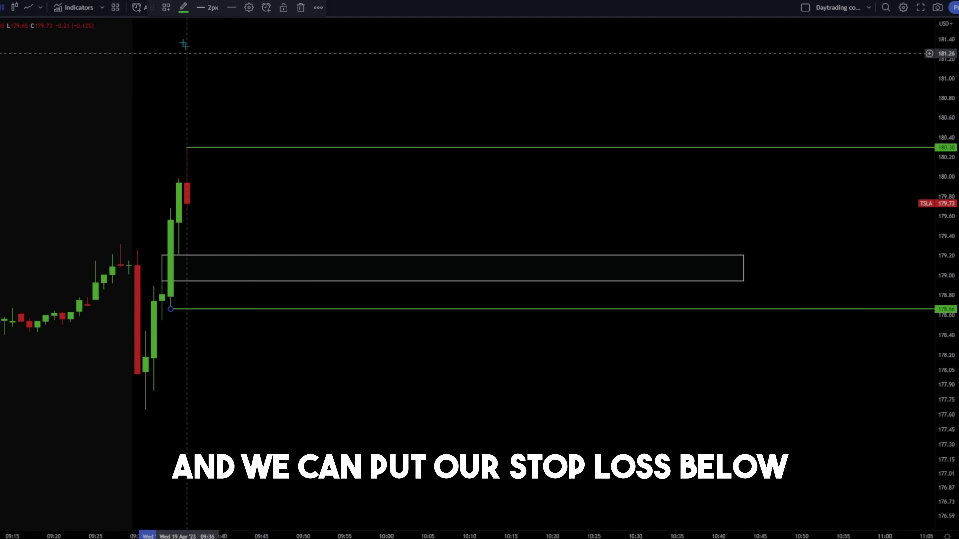
pyautogui.click(184, 8)
pyautogui.click(195, 126)
pyautogui.click(509, 377)
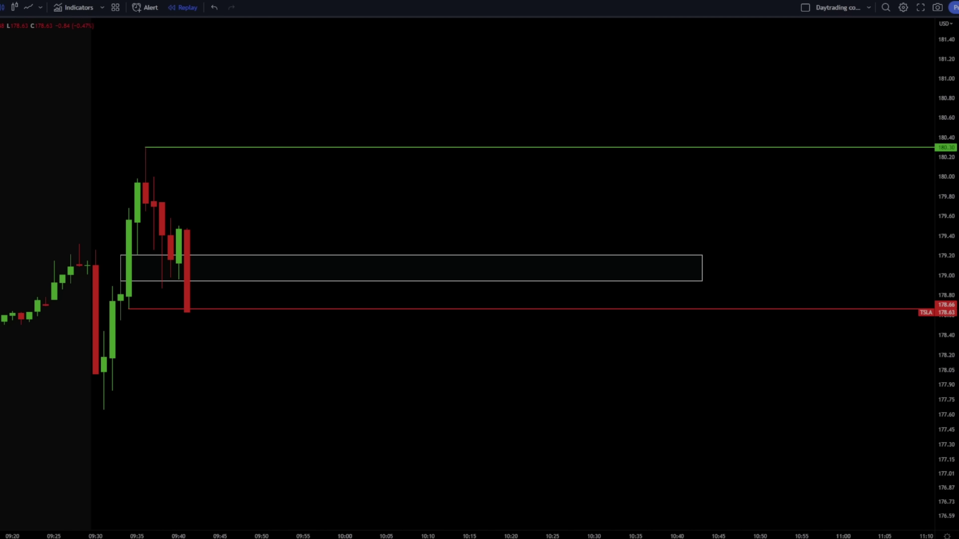
# - Draw two arrows below the fair value gap pointing up at the pullback wicks around 09:38 and 09:41
pyautogui.moveTo(45, 399); pyautogui.dragTo(145, 288)
pyautogui.moveTo(145, 381); pyautogui.dragTo(180, 314)
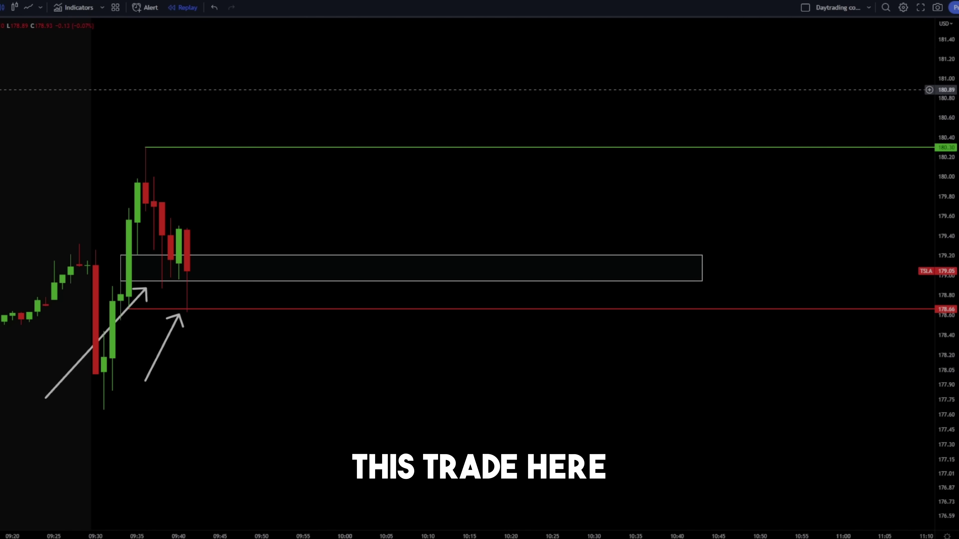
# - Place a long position on the 09:41 candle with entry at 179.05, target at 180.31 and stop at 178.60
pyautogui.click(187, 271)
pyautogui.moveTo(186, 218); pyautogui.dragTo(187, 146)
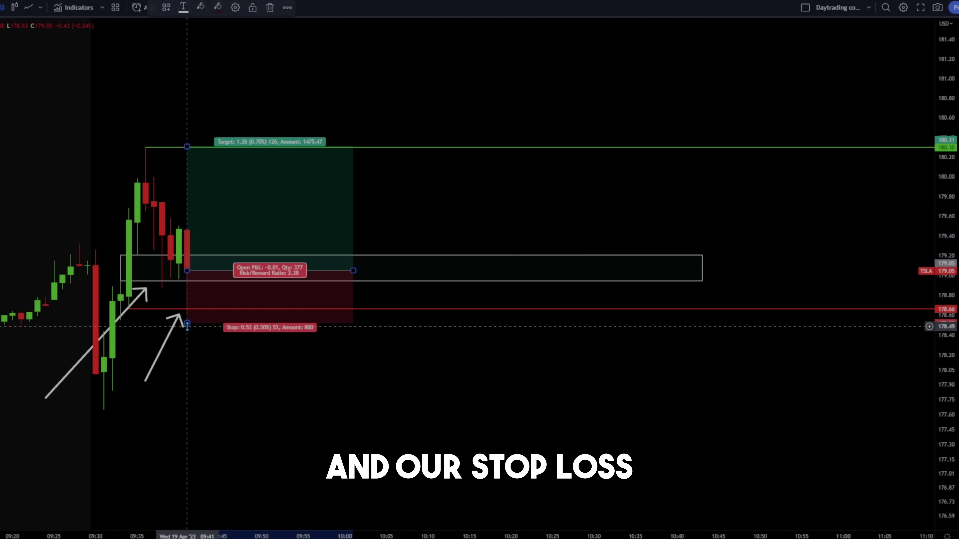
pyautogui.moveTo(186, 323); pyautogui.dragTo(187, 315)
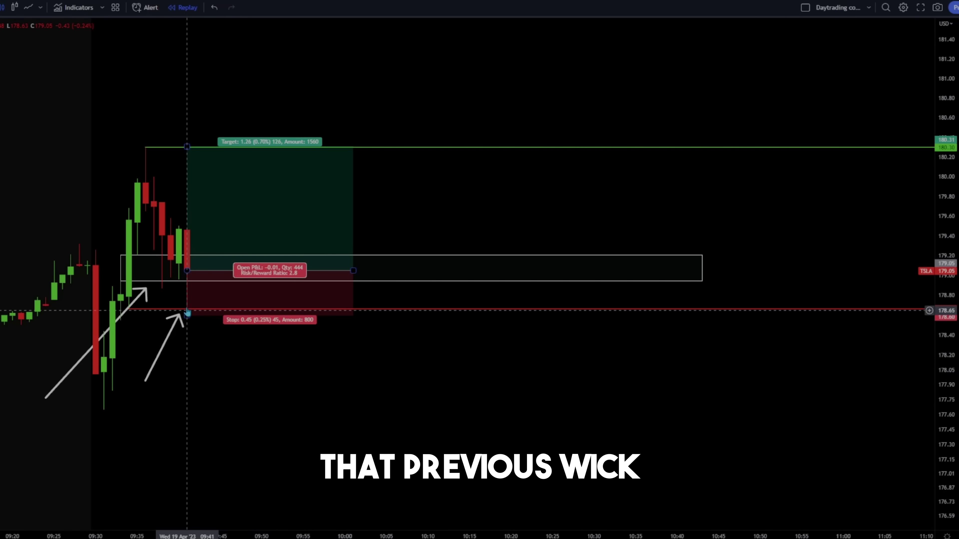
pyautogui.click(210, 391)
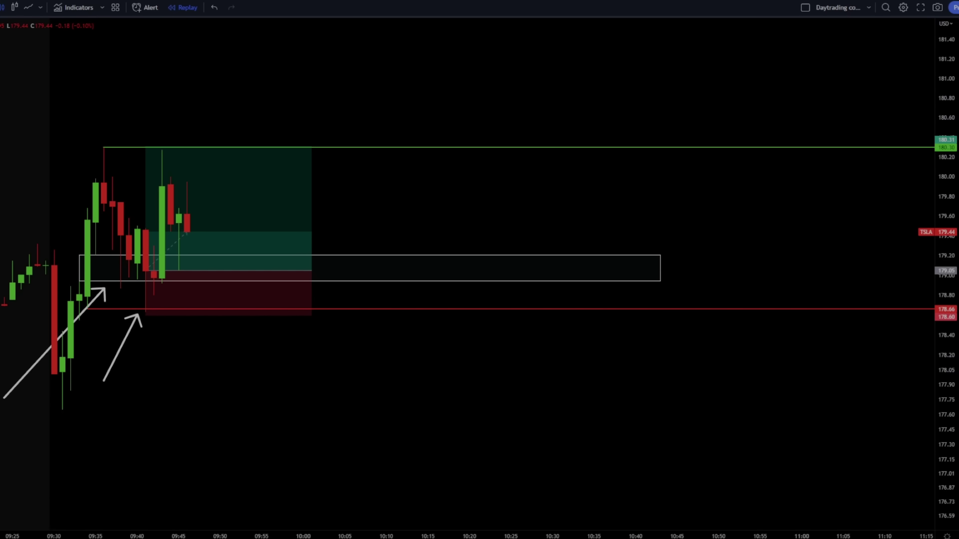
# - Draw an arrow from below the position pointing at the 09:45 candle's wick where price retests the fair value gap
pyautogui.moveTo(155, 279)
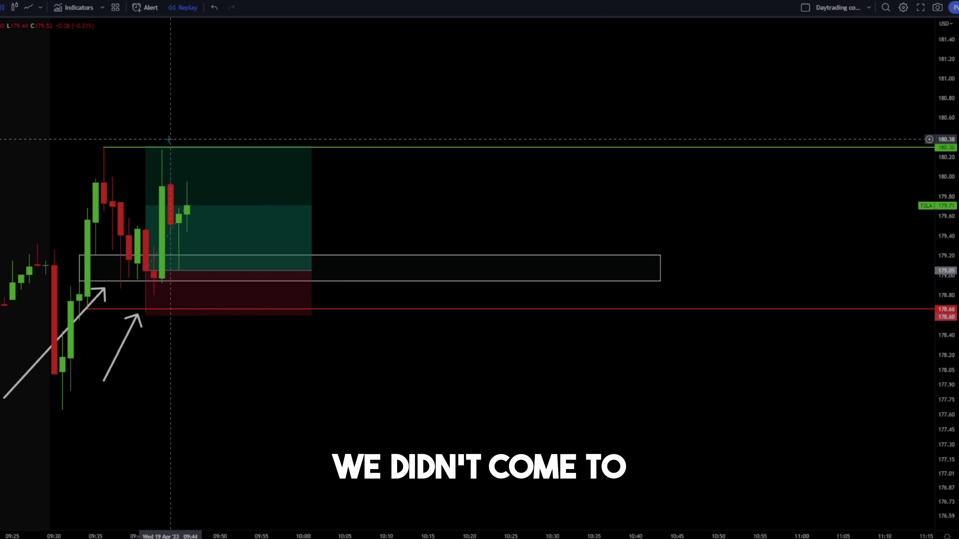
pyautogui.moveTo(183, 165)
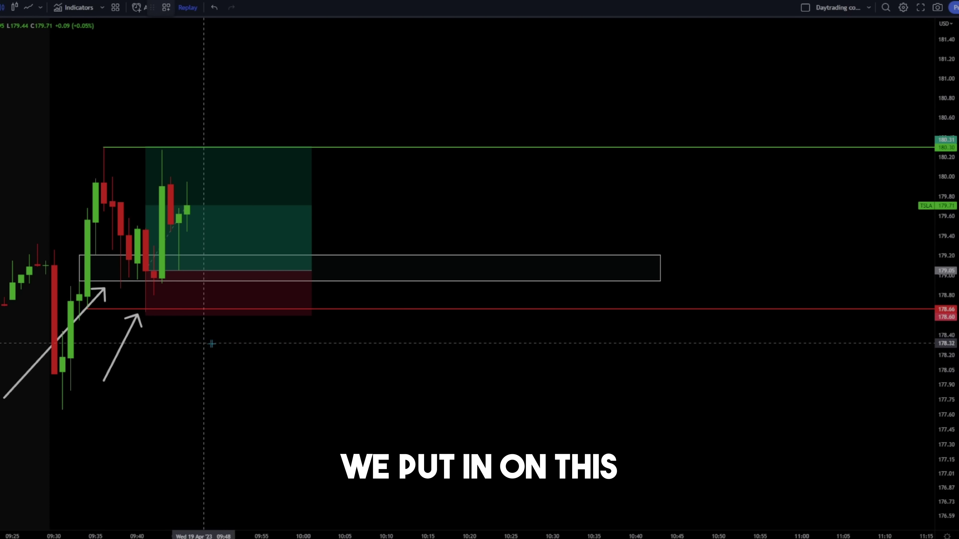
pyautogui.moveTo(262, 326); pyautogui.dragTo(186, 259)
pyautogui.click(316, 411)
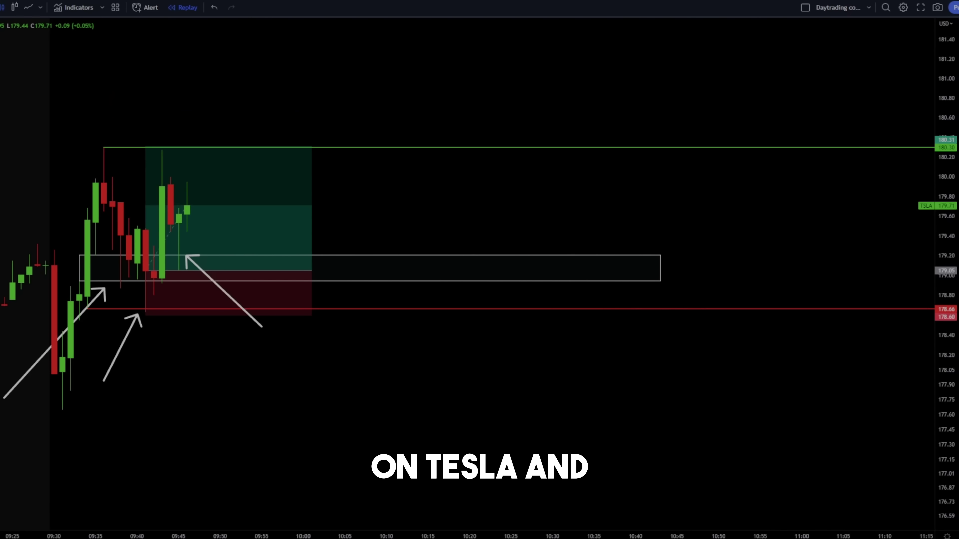
# - Advance the bar replay by three candles to 09:49
pyautogui.hotkey('shift', 'Right')
pyautogui.hotkey('shift', 'Right')
pyautogui.hotkey('shift', 'Right')
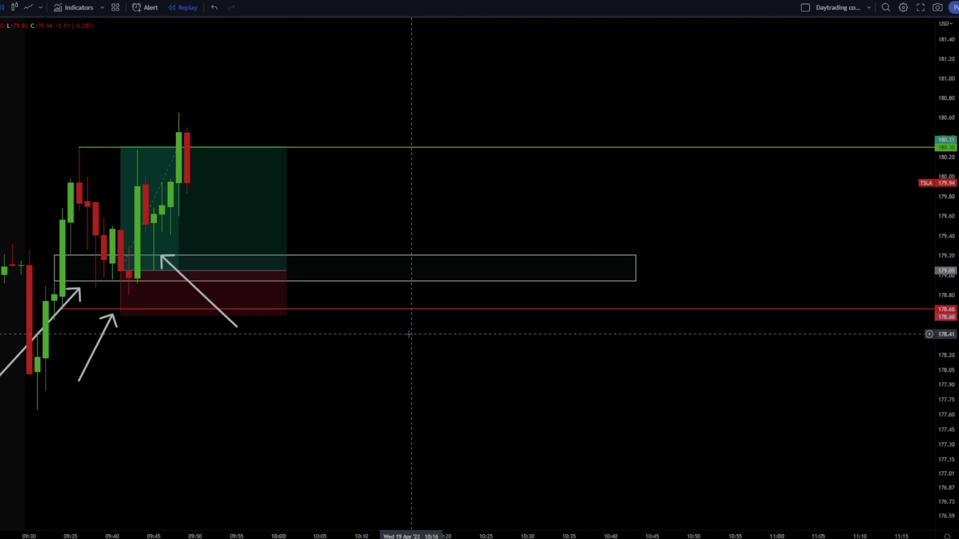
# - Draw an arrow pointing down at the high just before the 09:30 open, marking where market structure was broken
pyautogui.scroll(-2, 528, 382)
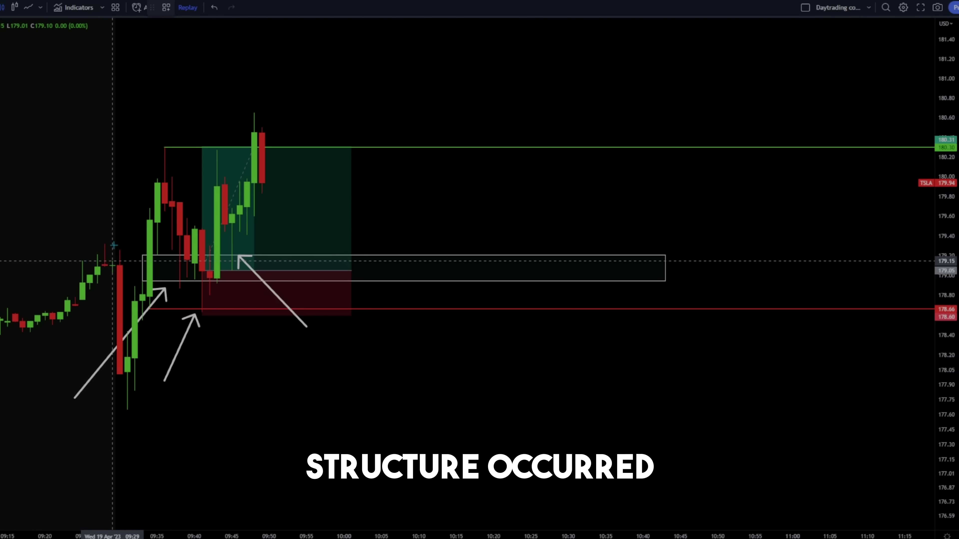
pyautogui.click(68, 207)
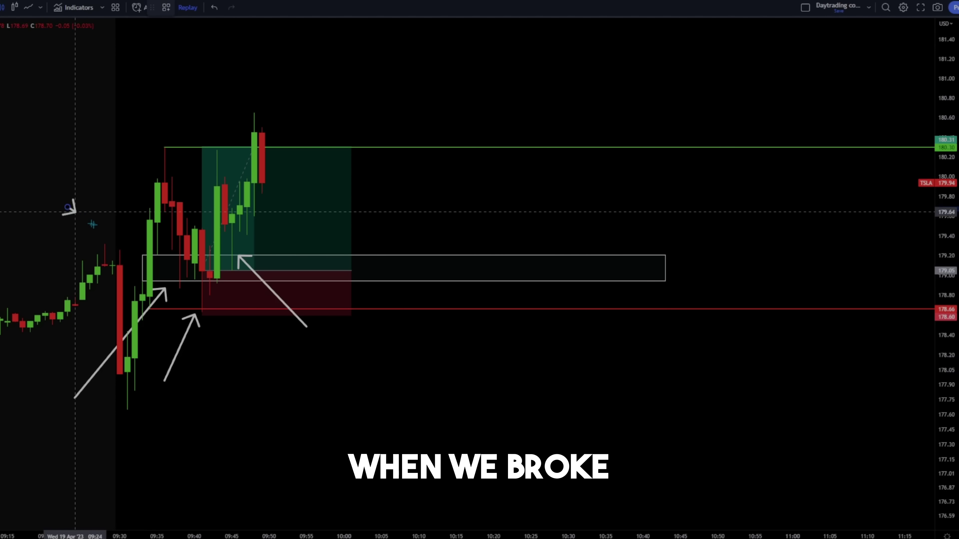
pyautogui.click(112, 238)
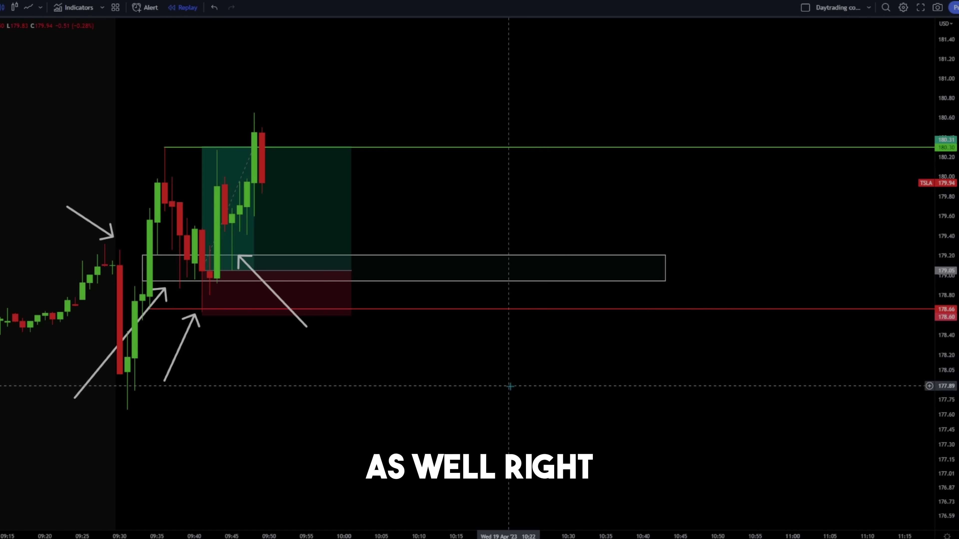
# - On the SPY chart, draw horizontal rays at the 412.21 low and the 412.73 high, and colour the upper ray green
pyautogui.scroll(-1, 509, 385)
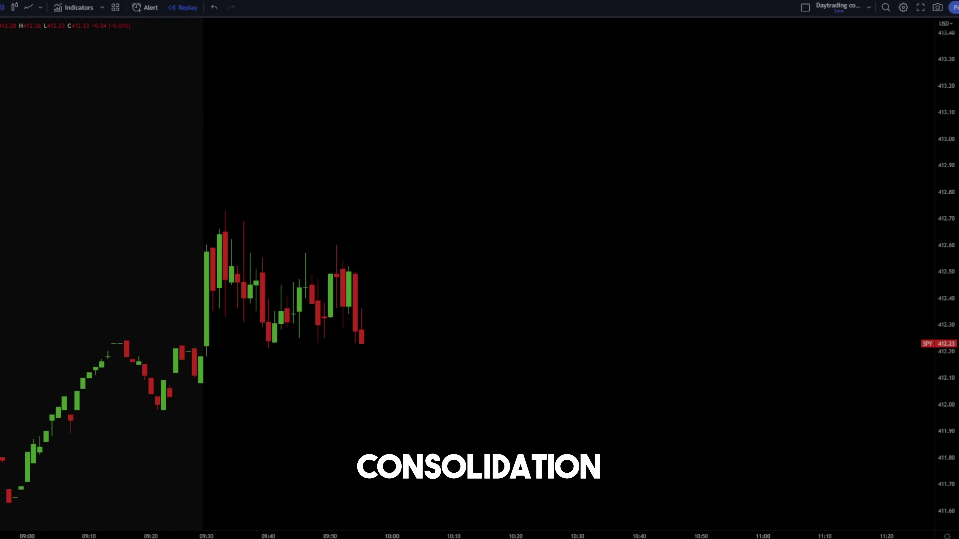
pyautogui.click(58, 350)
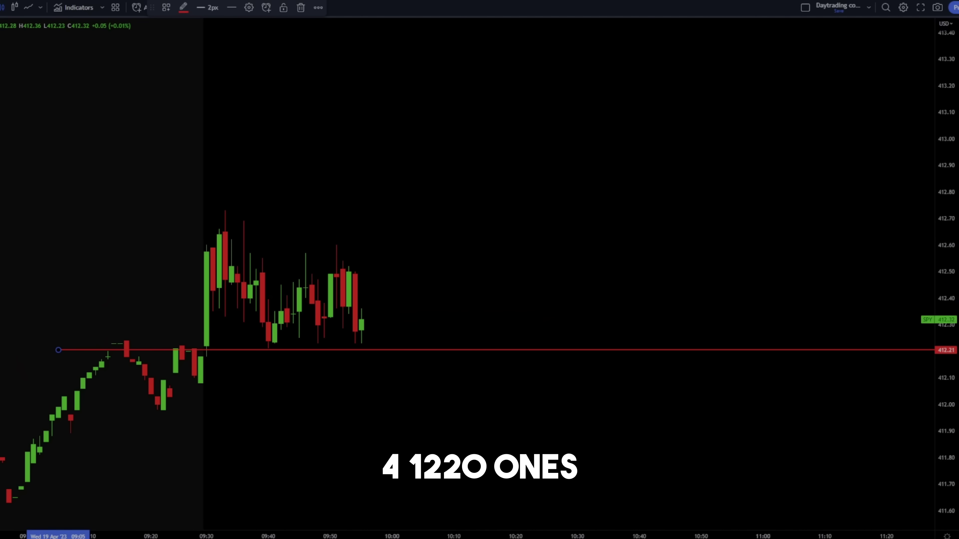
pyautogui.click(225, 210)
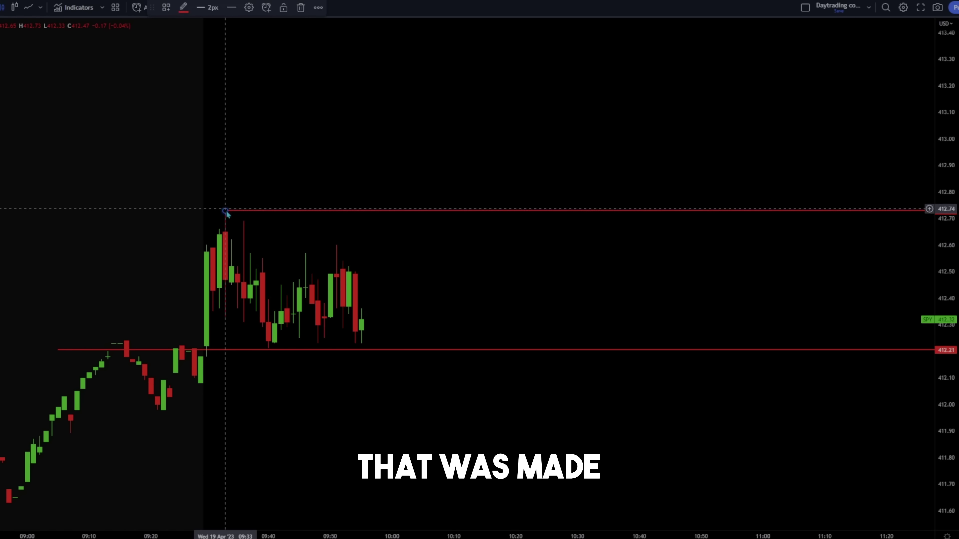
pyautogui.click(184, 7)
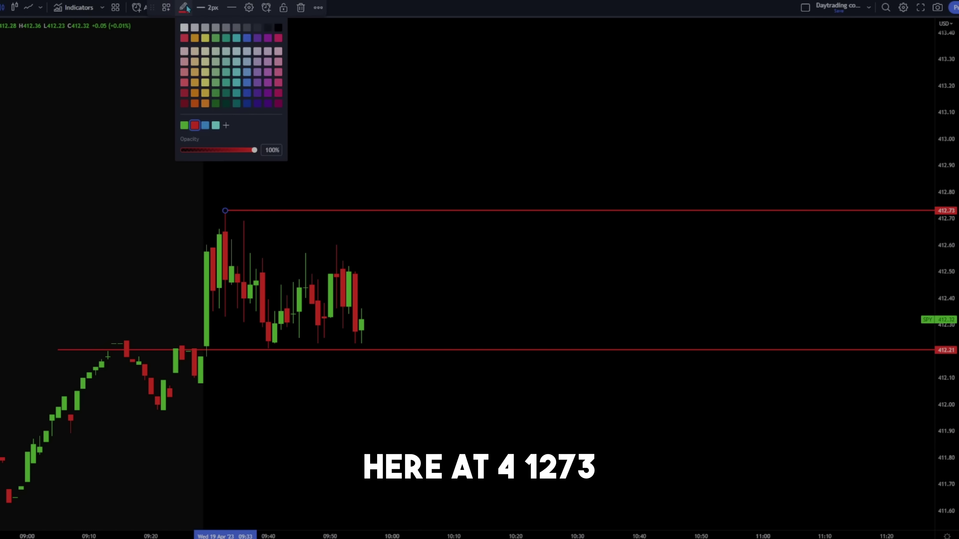
pyautogui.click(184, 125)
# - Draw two arrows above the green ray, pointing at the 10:03 candle and at the 10:09 breakout candle
pyautogui.moveTo(508, 274); pyautogui.dragTo(261, 288)
pyautogui.scroll(-2, 305, 276)
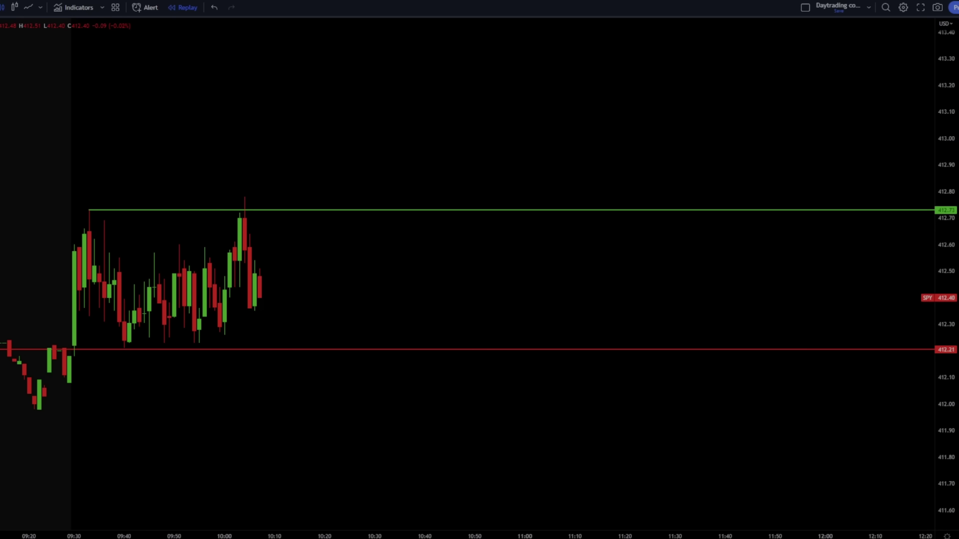
pyautogui.click(124, 162)
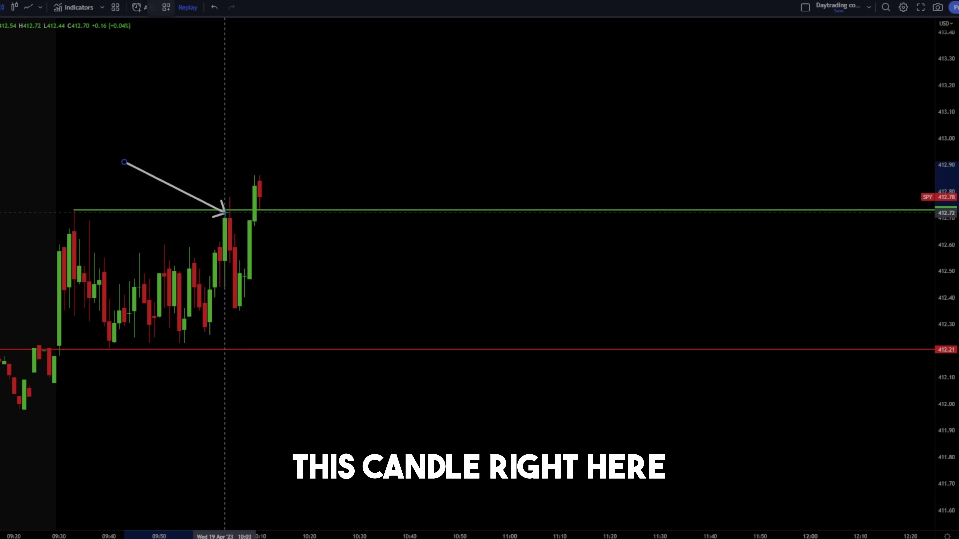
pyautogui.click(220, 206)
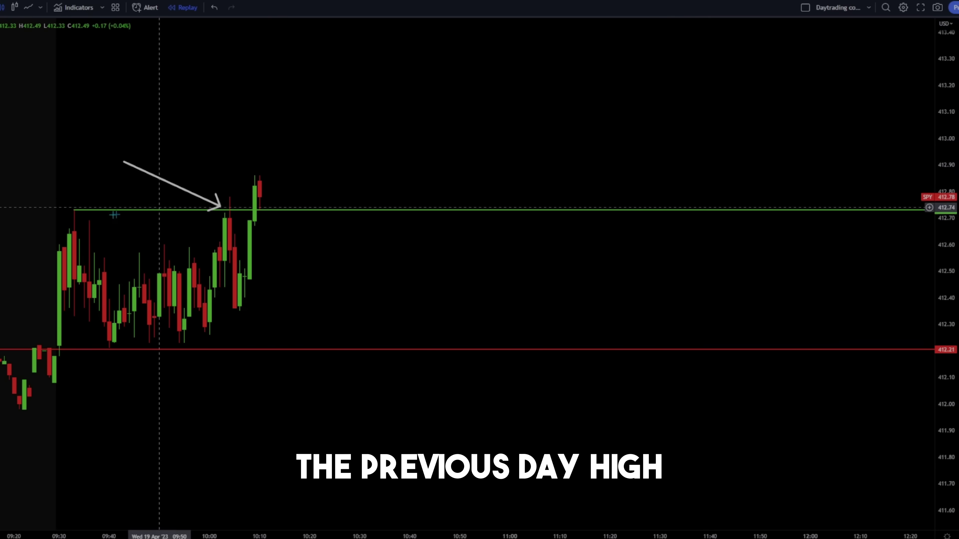
pyautogui.click(199, 151)
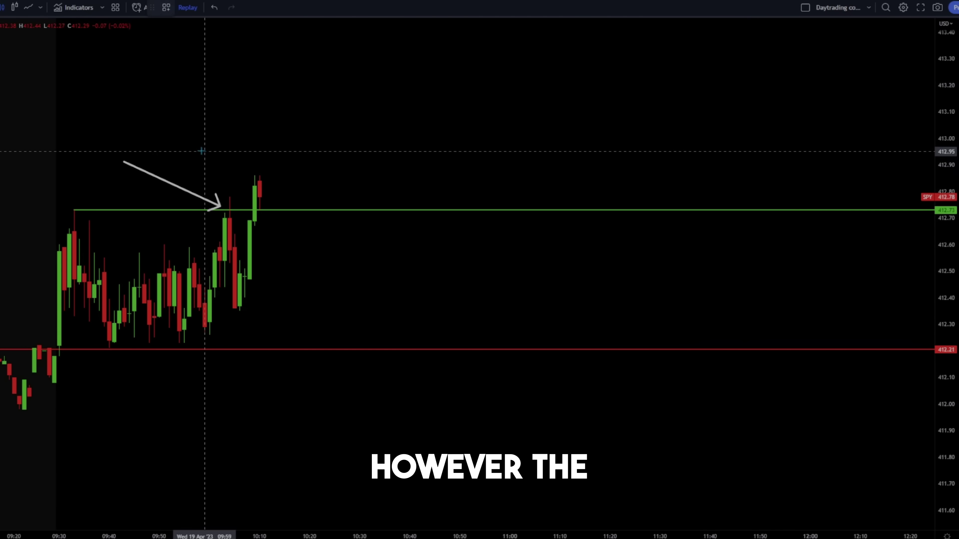
pyautogui.click(245, 182)
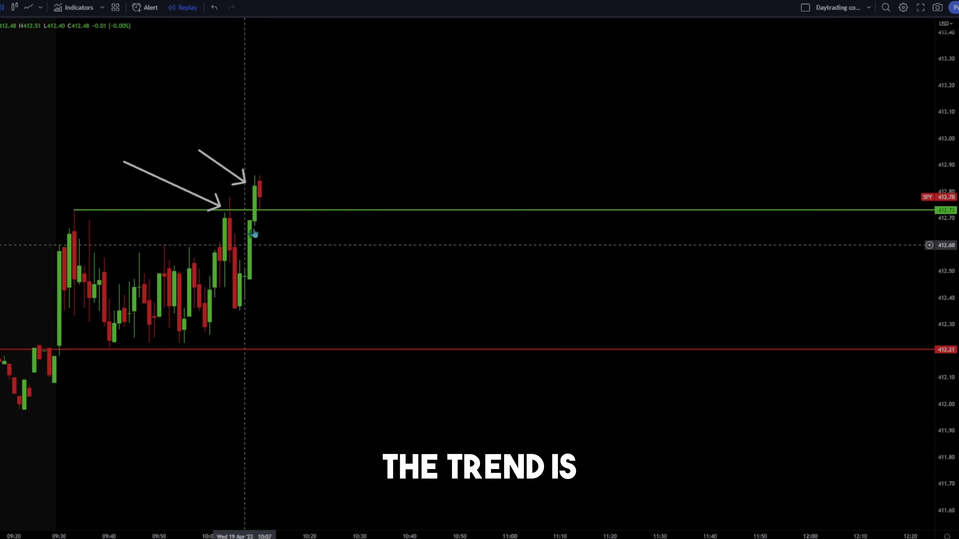
# - Mark the SPY fair value gap with a rectangle between 412.51 and 412.67, starting at 10:07 and extended to about 12:11
pyautogui.moveTo(342, 120); pyautogui.dragTo(318, 167)
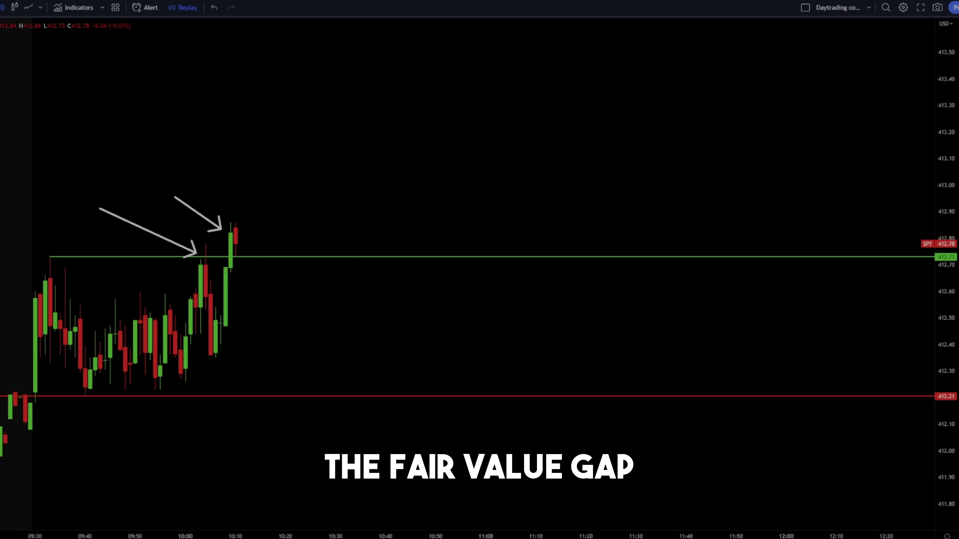
pyautogui.moveTo(221, 316); pyautogui.dragTo(310, 273)
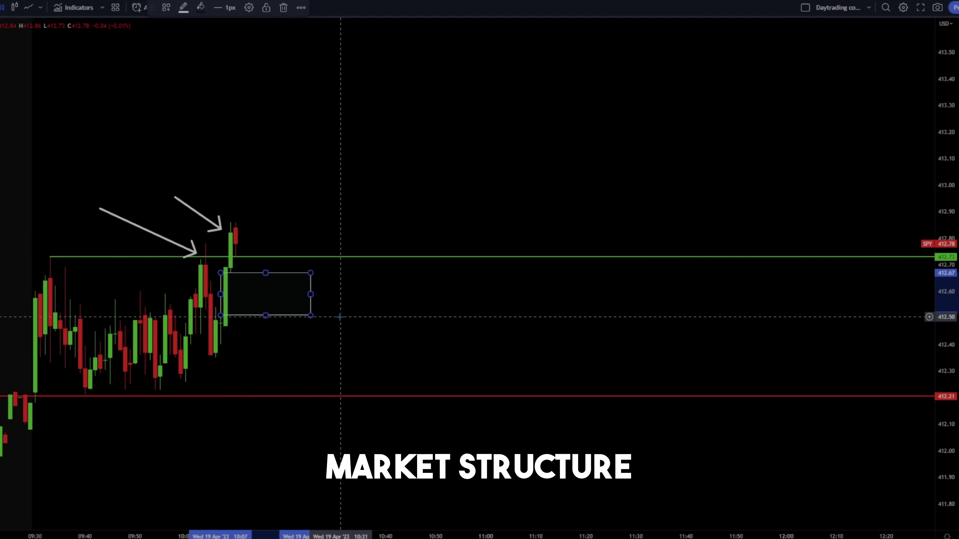
pyautogui.moveTo(310, 295); pyautogui.dragTo(841, 295)
pyautogui.click(290, 118)
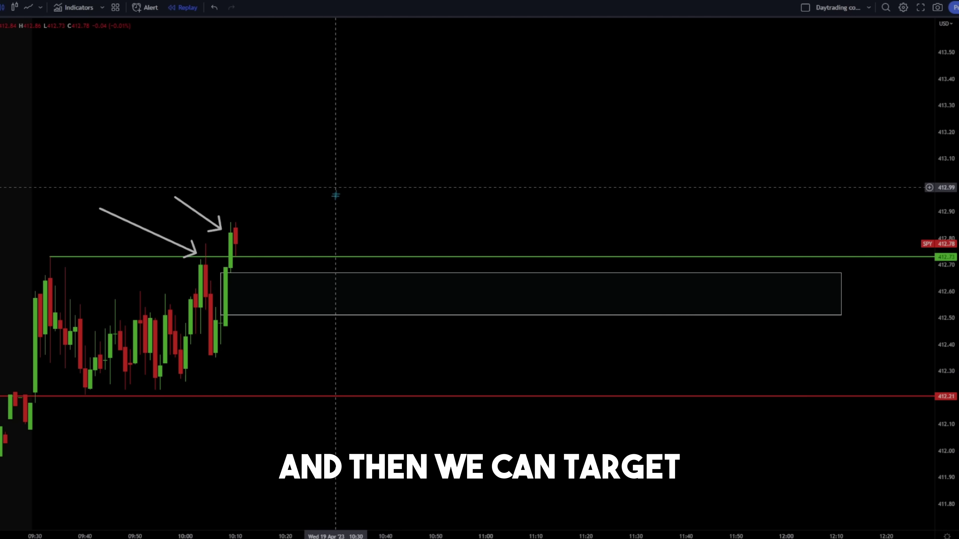
# - Look back to the previous day's session and draw a green horizontal ray at 413.28 as the target level
pyautogui.scroll(-1, 319, 230)
pyautogui.scroll(1, 359, 240)
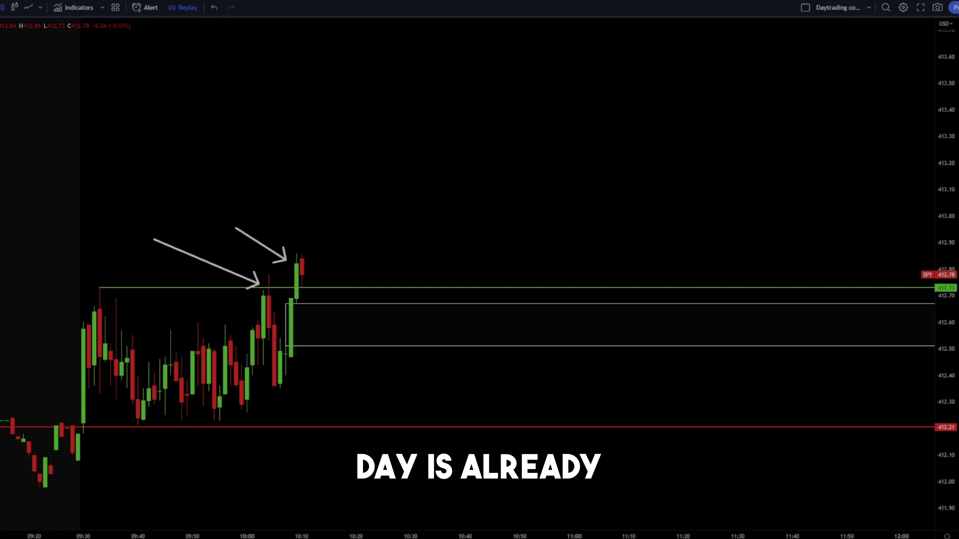
pyautogui.scroll(-6, 345, 368)
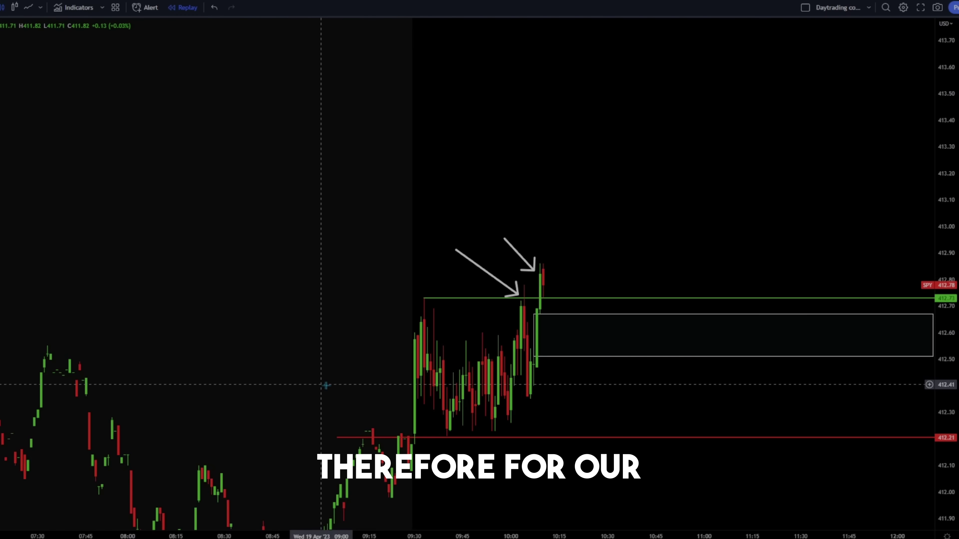
pyautogui.scroll(-4, 450, 328)
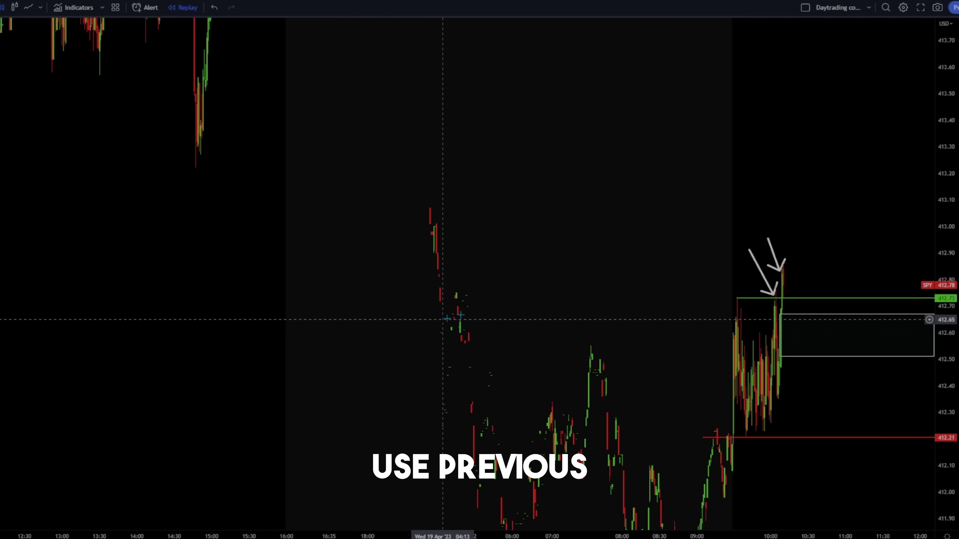
pyautogui.scroll(-4, 313, 248)
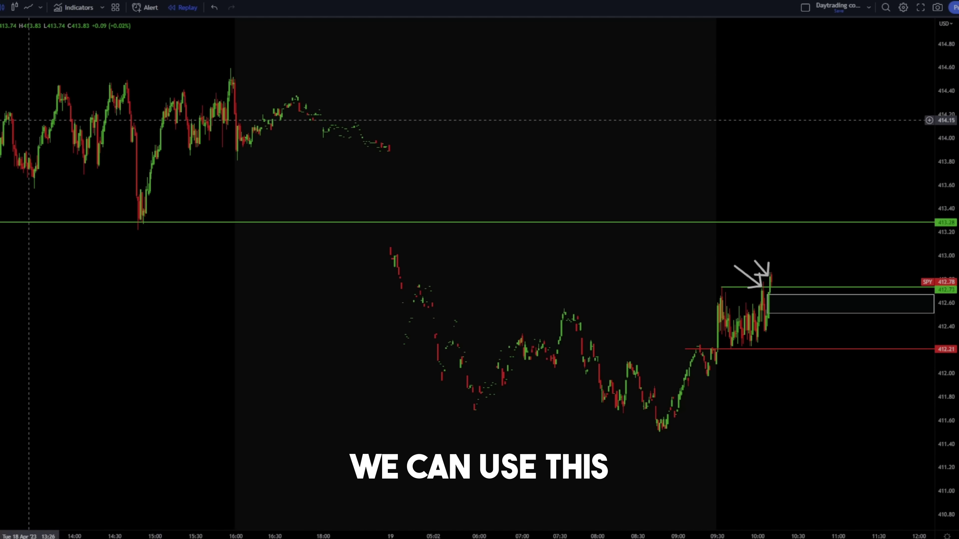
# - Sketch a projected SPY path from the latest candle into the fair value gap and up to the 413.28 target, and delete it
pyautogui.scroll(3, 627, 309)
pyautogui.scroll(2, 628, 309)
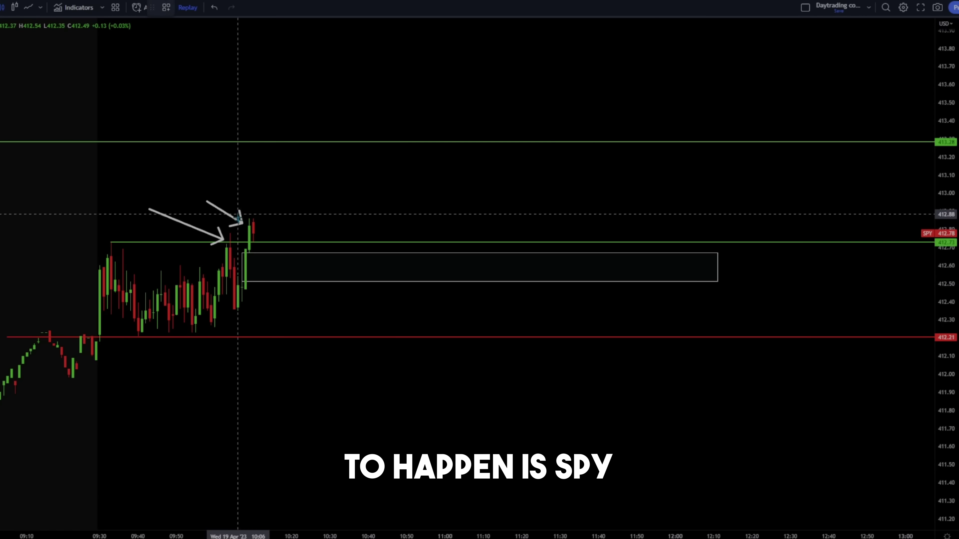
pyautogui.moveTo(253, 223); pyautogui.dragTo(272, 274)
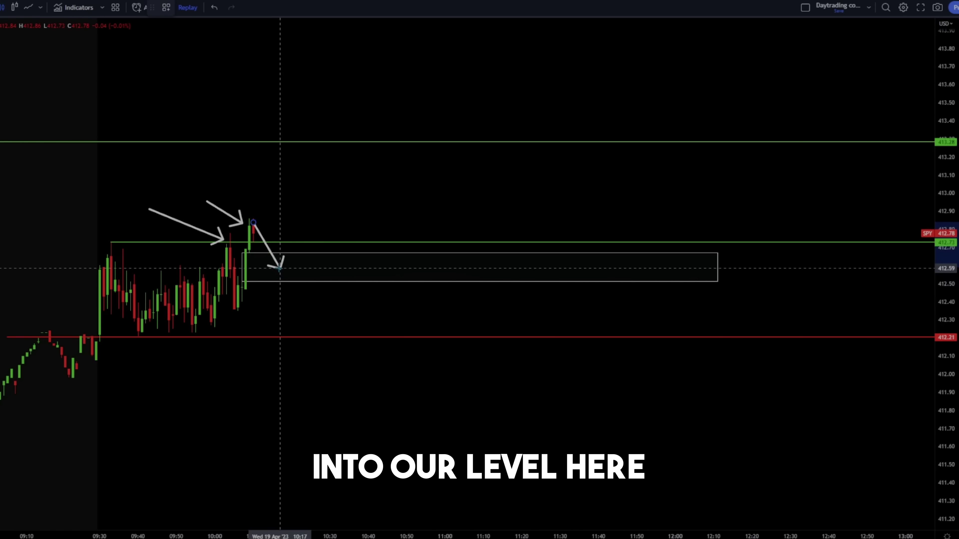
pyautogui.click(279, 270)
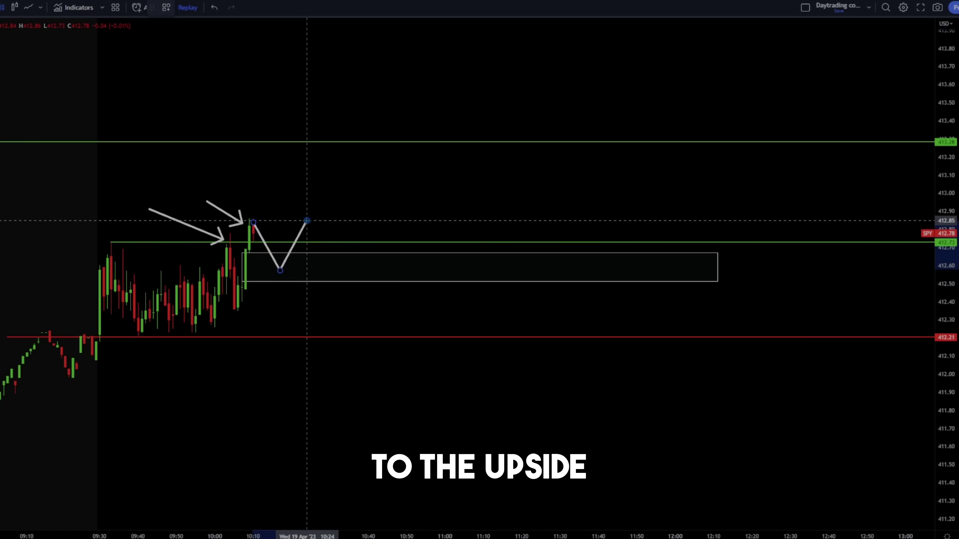
pyautogui.click(326, 254)
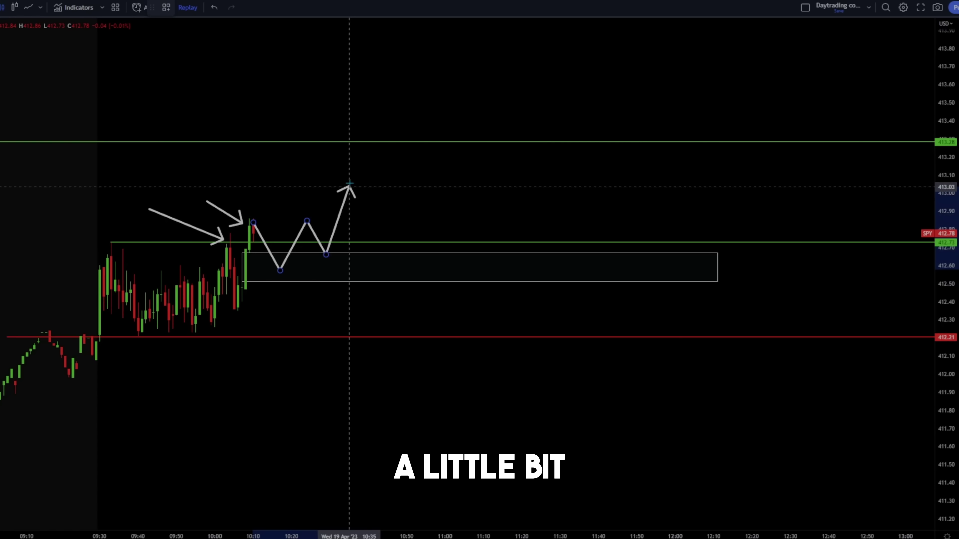
pyautogui.click(364, 140)
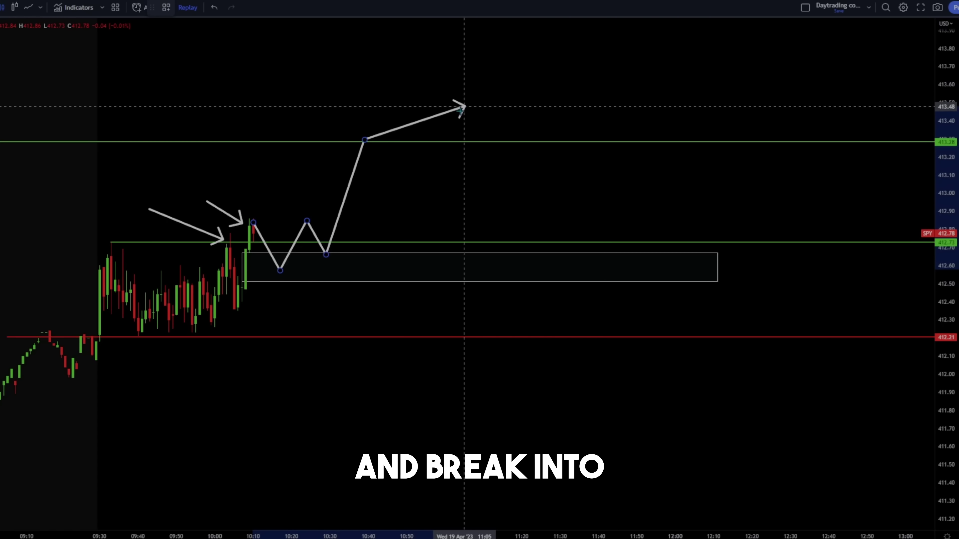
pyautogui.press('Escape')
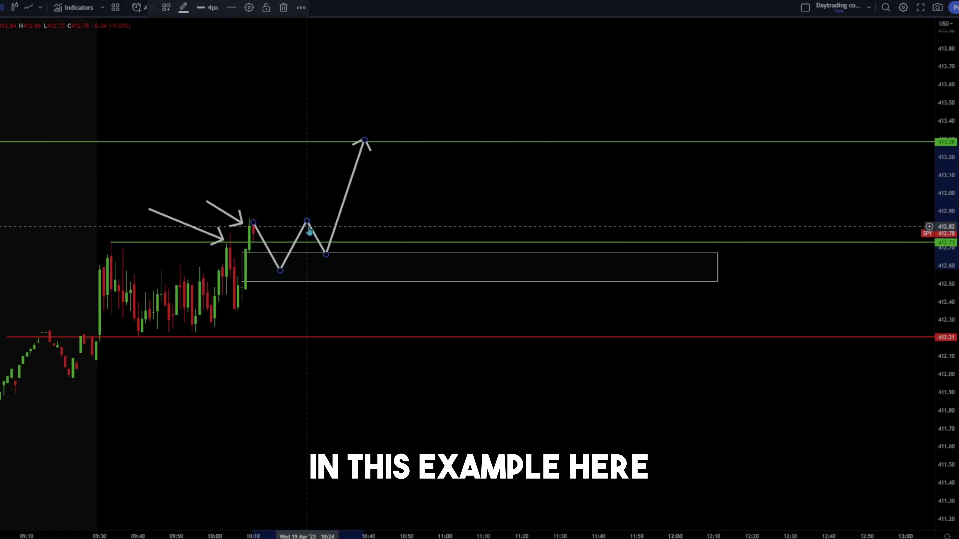
pyautogui.press('Delete')
# - Draw a red horizontal ray at the 412.36 pullback low as the stop-loss level
pyautogui.scroll(2, 242, 306)
pyautogui.scroll(-3, 251, 308)
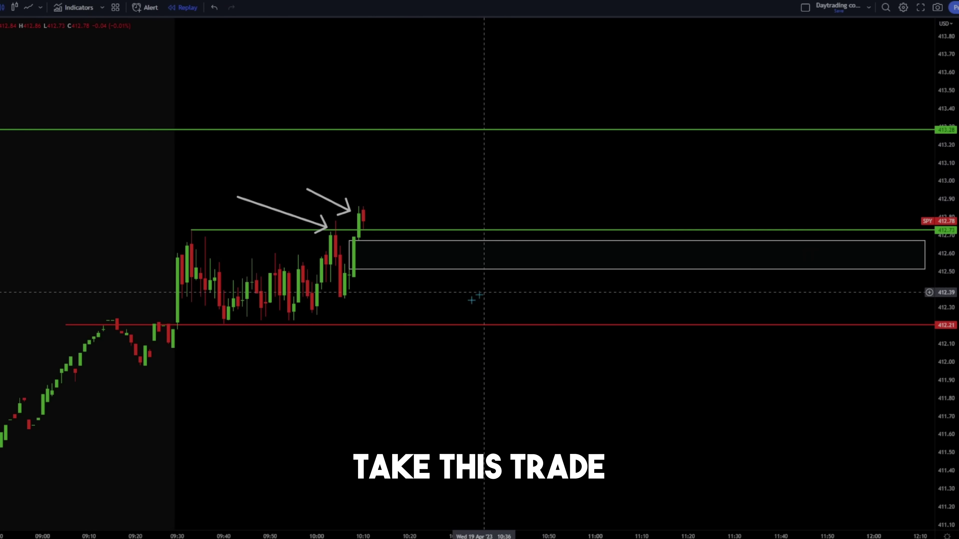
pyautogui.moveTo(87, 238); pyautogui.dragTo(76, 244)
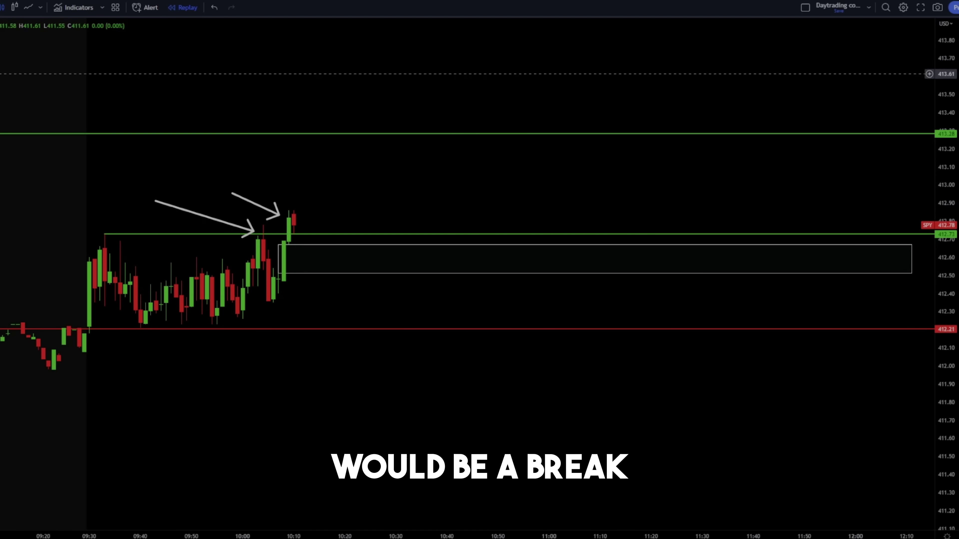
pyautogui.click(267, 300)
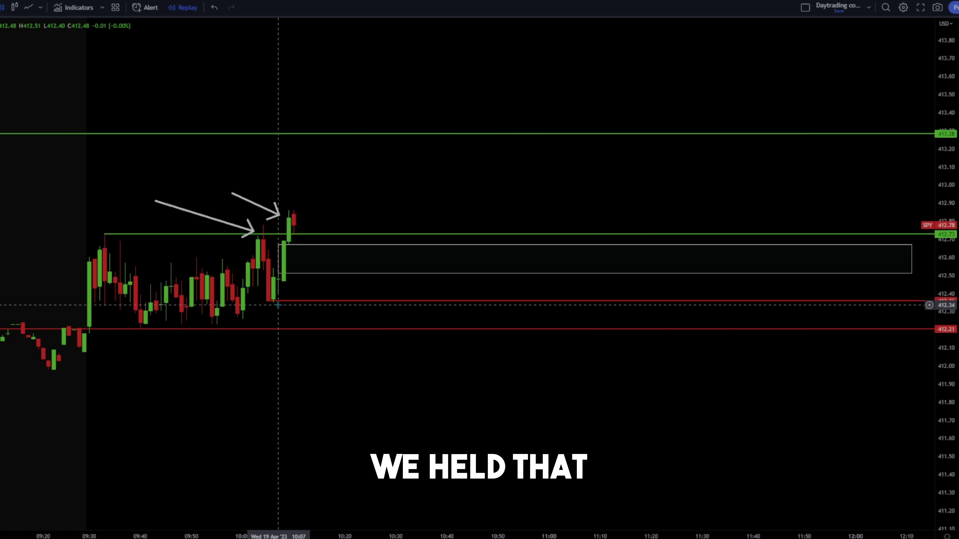
# - Advance the SPY replay to 10:12 and draw an arrow pointing from below at the candle wicking into the gap
pyautogui.scroll(3, 211, 313)
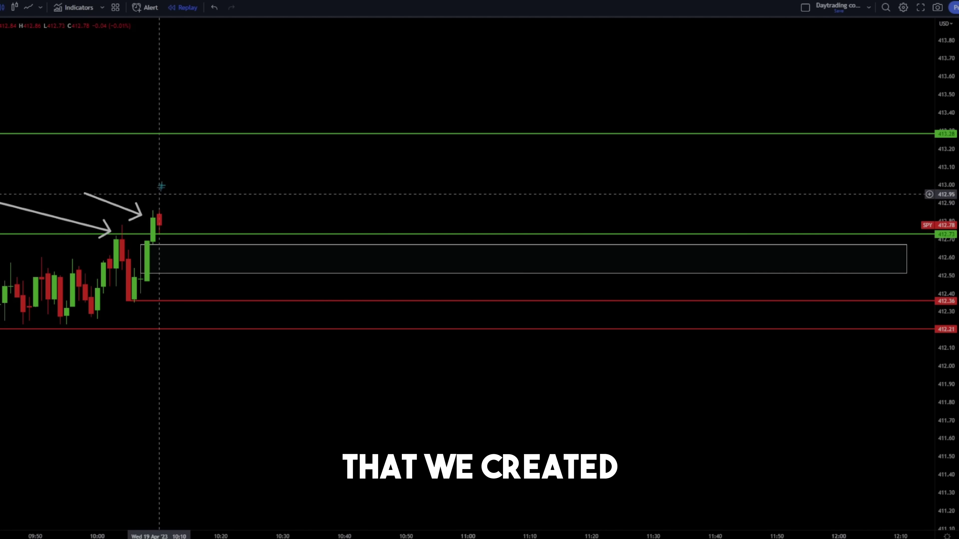
pyautogui.scroll(-1, 175, 200)
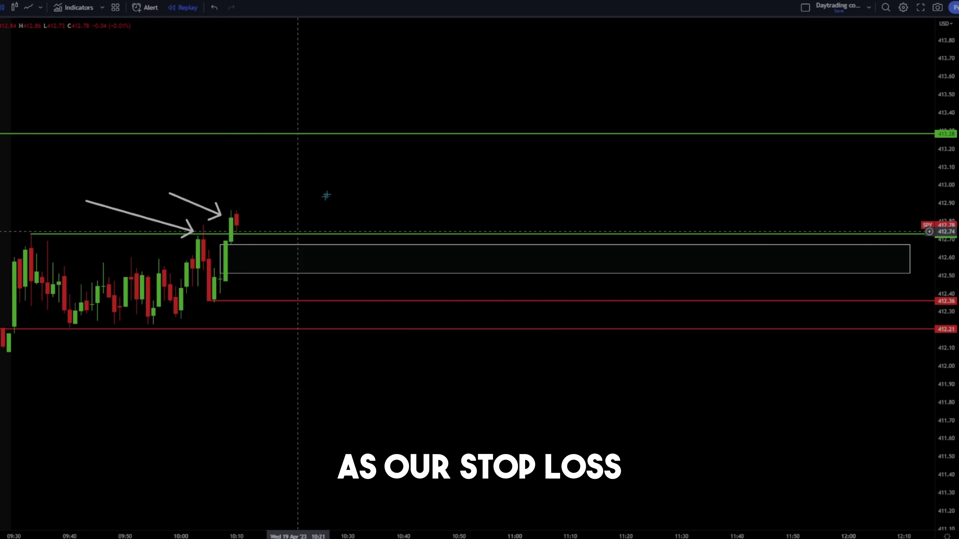
pyautogui.scroll(1, 295, 396)
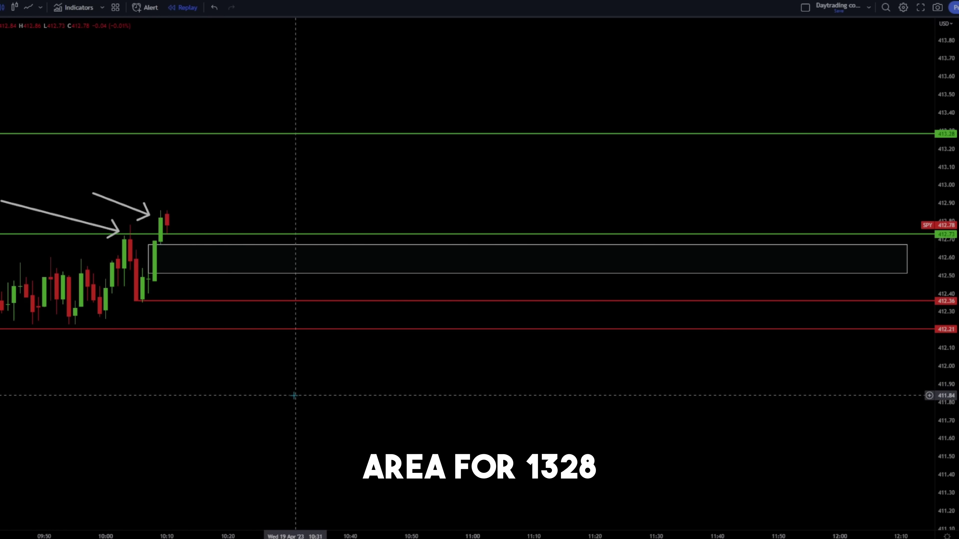
pyautogui.scroll(1, 298, 536)
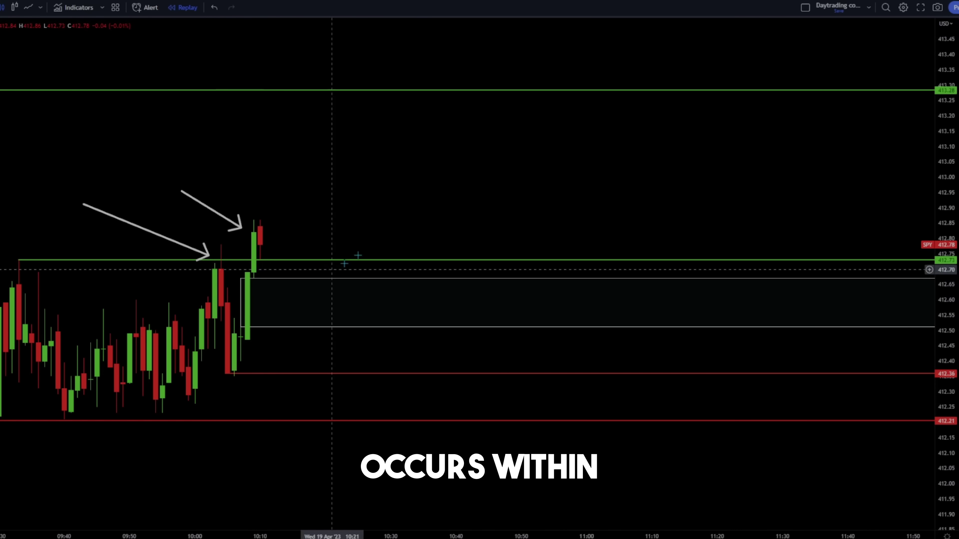
pyautogui.scroll(1, 325, 227)
pyautogui.scroll(-3, 298, 199)
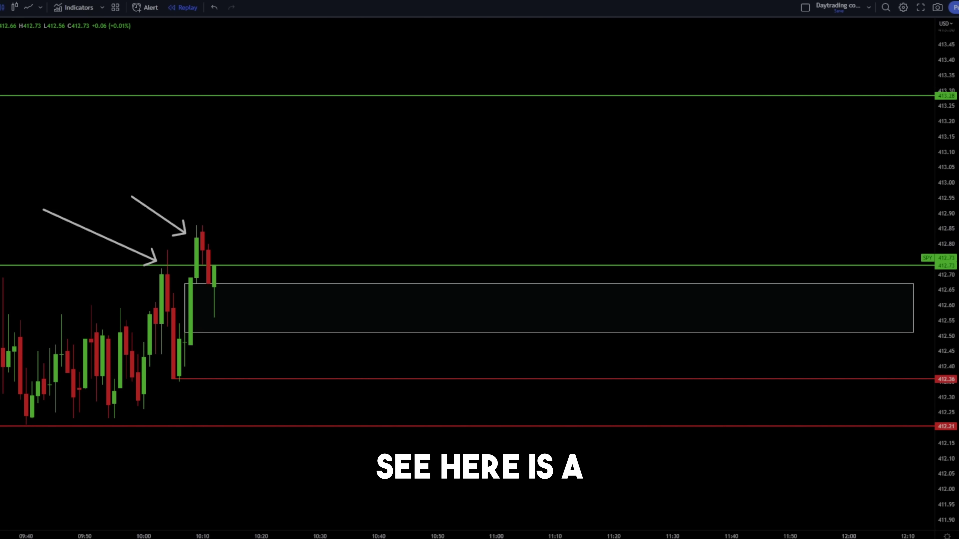
pyautogui.click(138, 354)
pyautogui.click(202, 304)
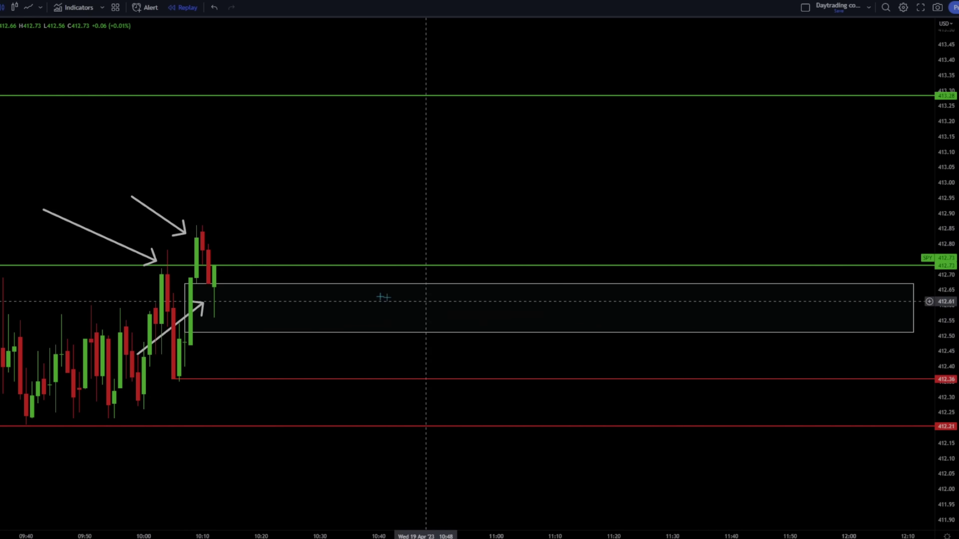
# - Place a long position at the 10:12 candle with entry 412.66, target 413.29 and stop 412.36
pyautogui.click(214, 293)
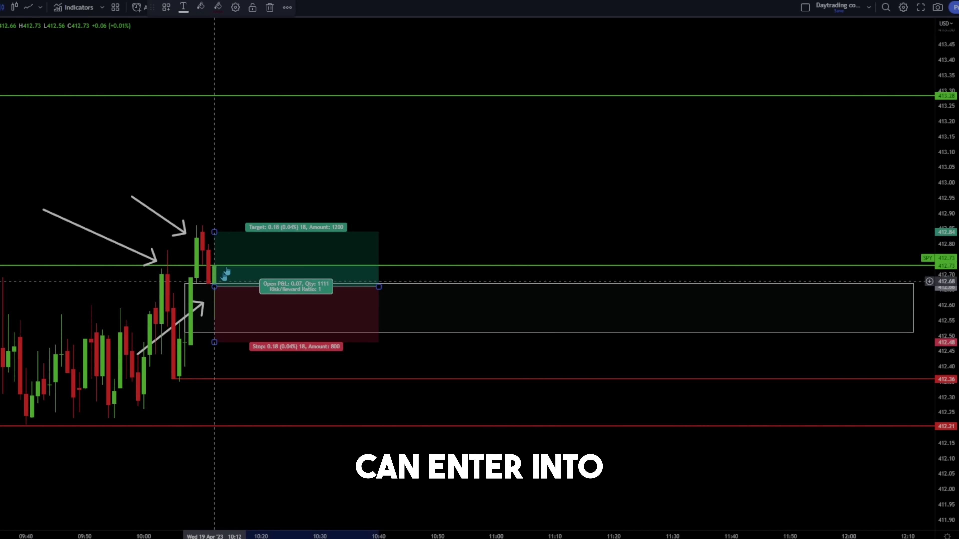
pyautogui.moveTo(214, 227); pyautogui.dragTo(220, 94)
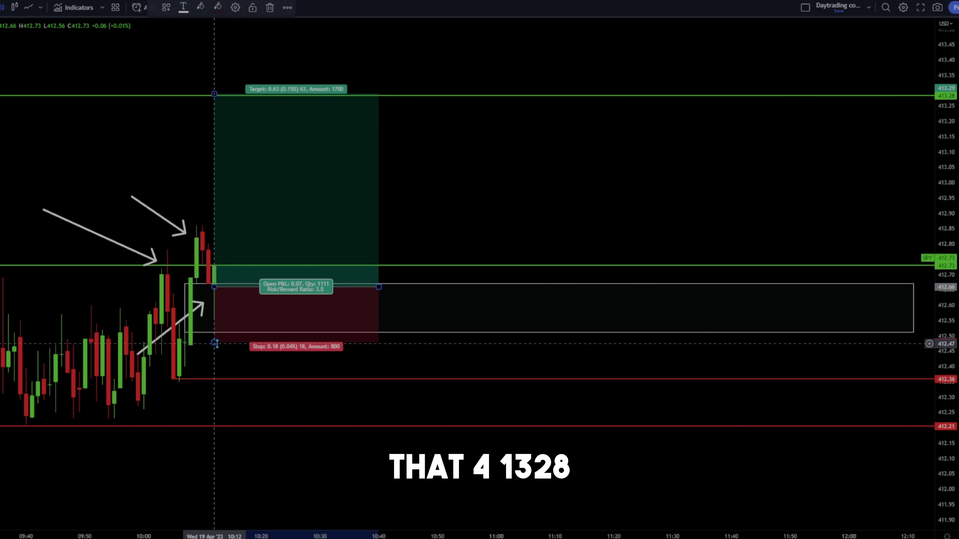
pyautogui.moveTo(217, 359); pyautogui.dragTo(219, 396)
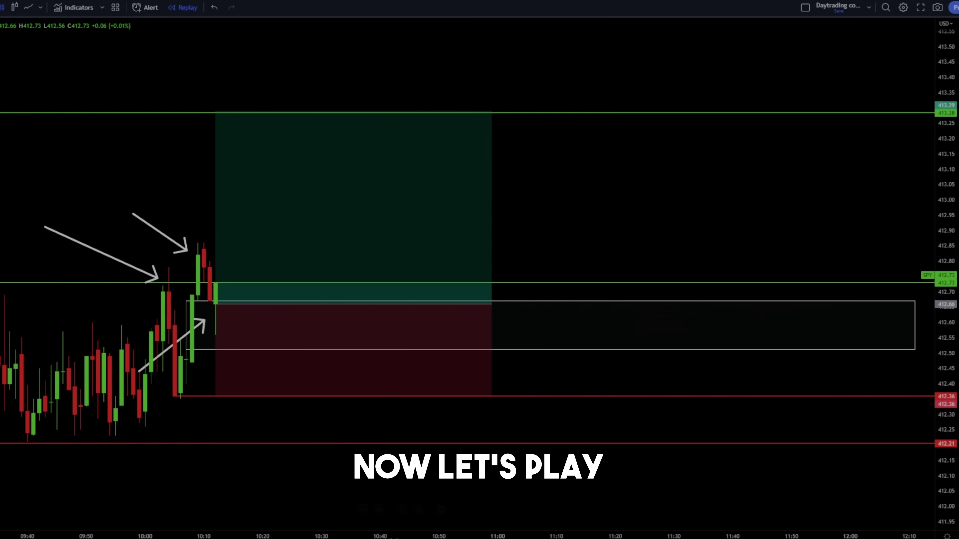
# - Advance the replay to 10:26 and draw an arrow from below at the lower wicks inside the fair value gap
pyautogui.hotkey('shift', 'Right')
pyautogui.hotkey('shift', 'Right')
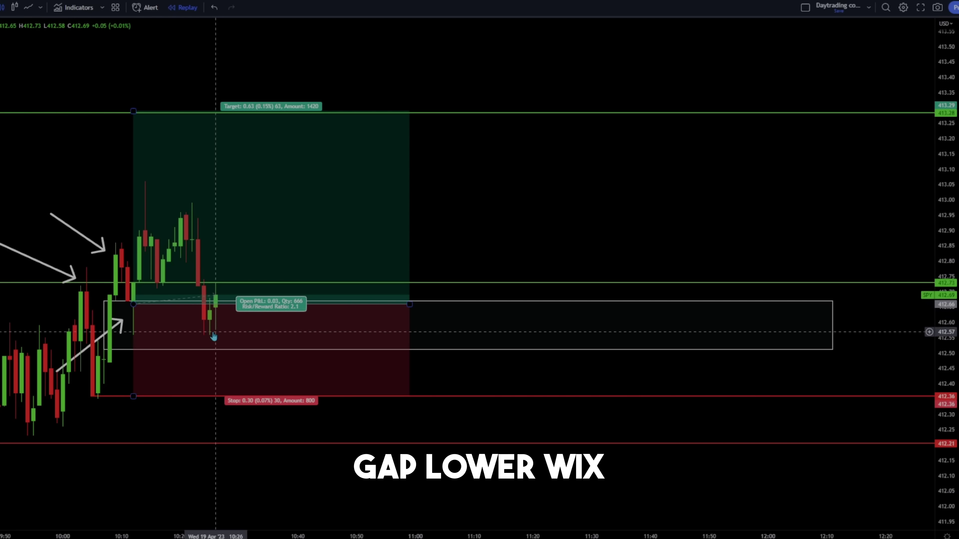
pyautogui.click(174, 368)
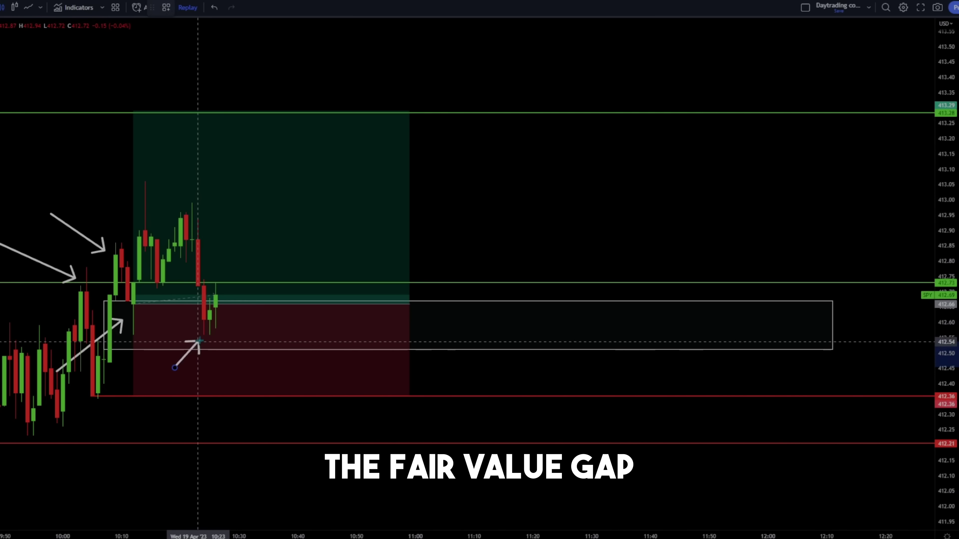
pyautogui.click(225, 311)
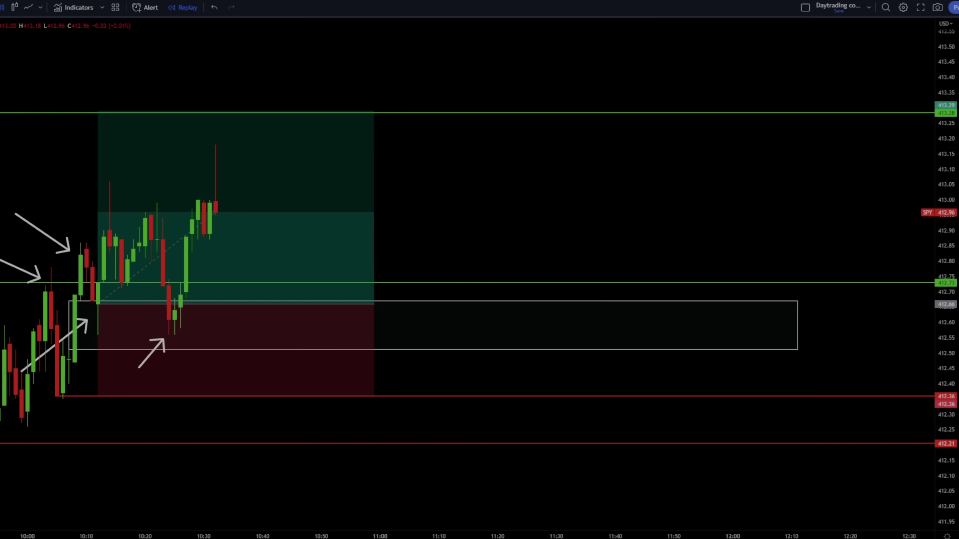
# - Mark the candle reaching the 413.28 target with an arrow and inspect the long position's target, stop and risk/reward ratio
pyautogui.scroll(-2, 279, 182)
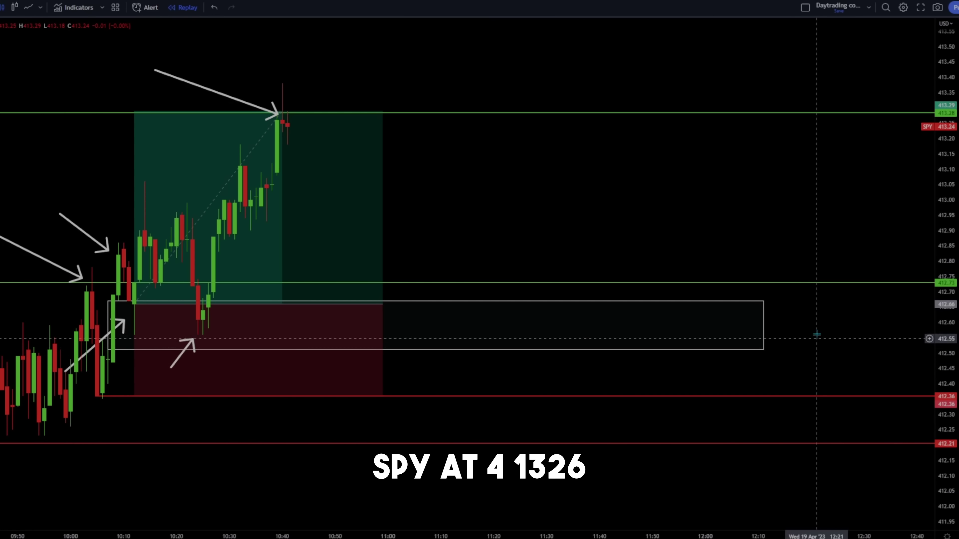
pyautogui.moveTo(204, 270)
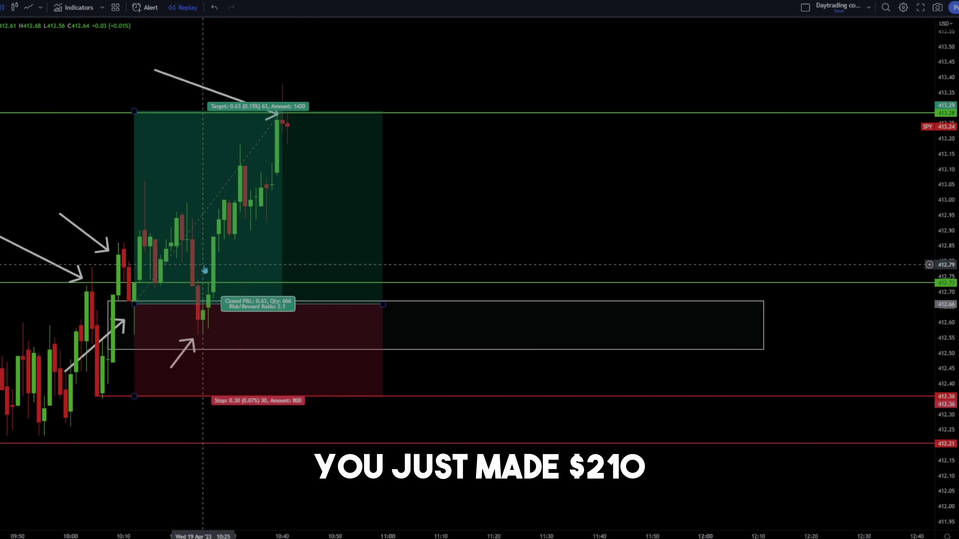
pyautogui.scroll(-1, 503, 224)
pyautogui.moveTo(268, 313)
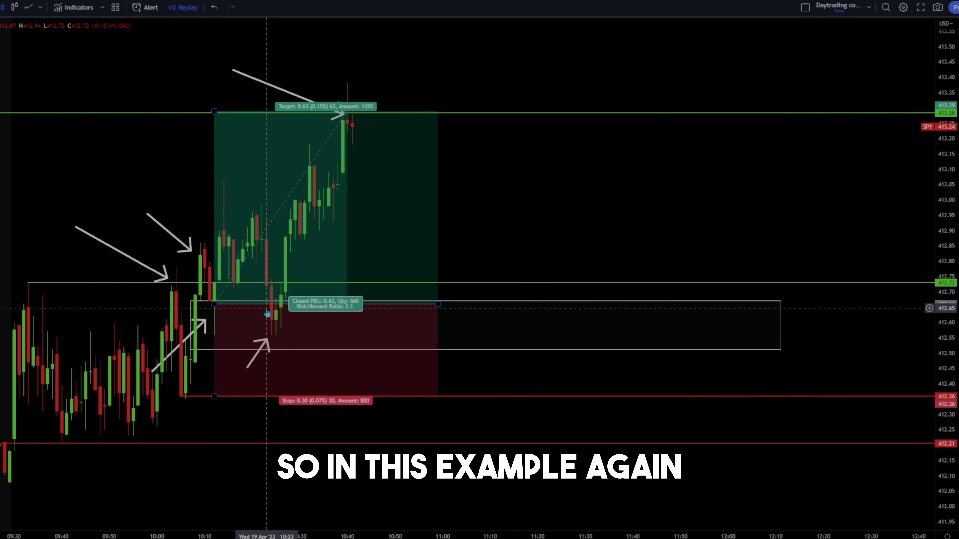
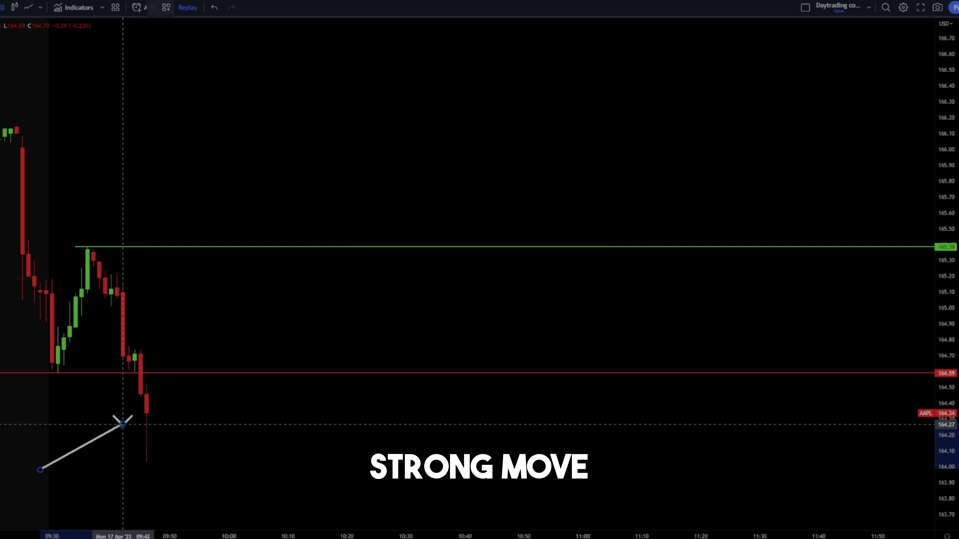
# - On the AAPL chart, mark the fair value gap with a rectangle between 164.75 and 165.06, from 09:41 to about 11:46
pyautogui.moveTo(323, 443); pyautogui.dragTo(315, 403)
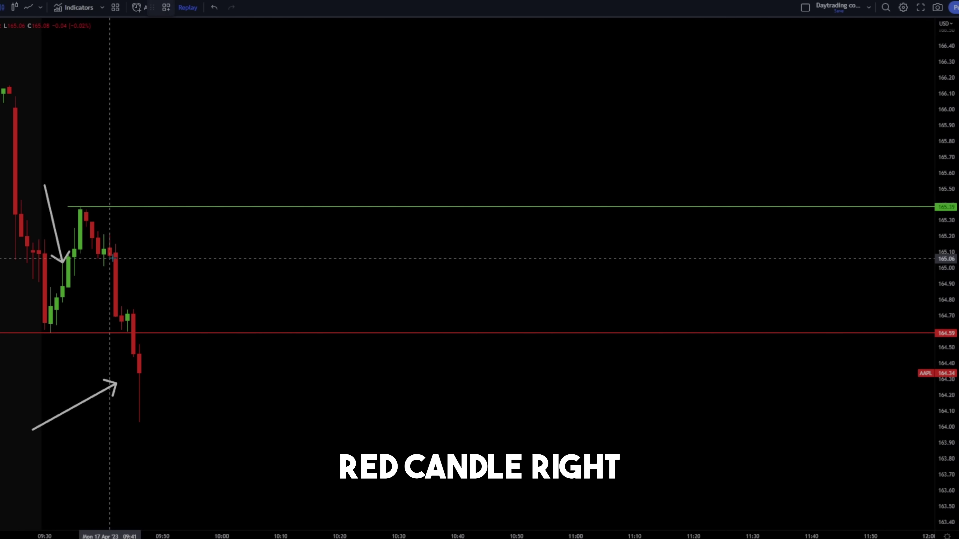
pyautogui.moveTo(109, 258)
pyautogui.mouseDown()
pyautogui.moveTo(157, 306)
pyautogui.moveTo(847, 308)
pyautogui.mouseUp()
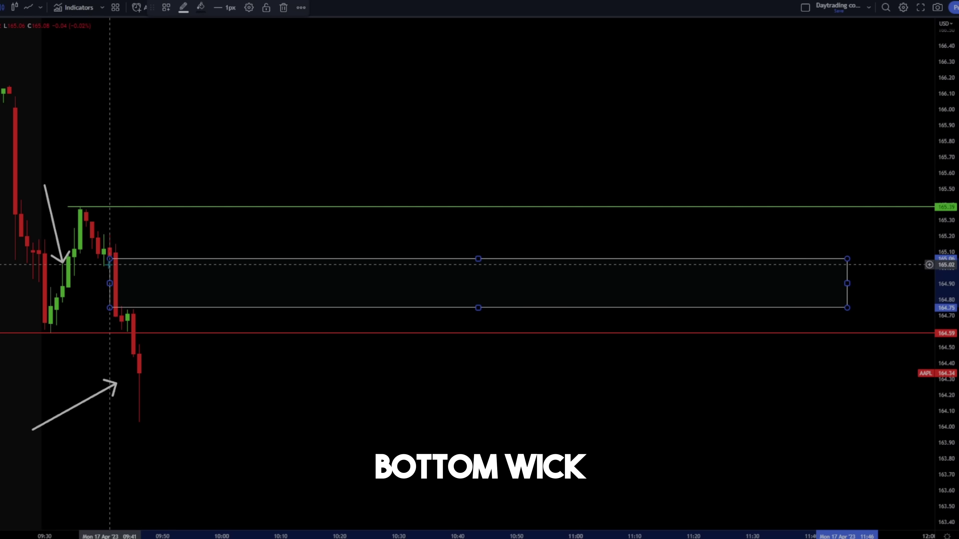
pyautogui.click(224, 387)
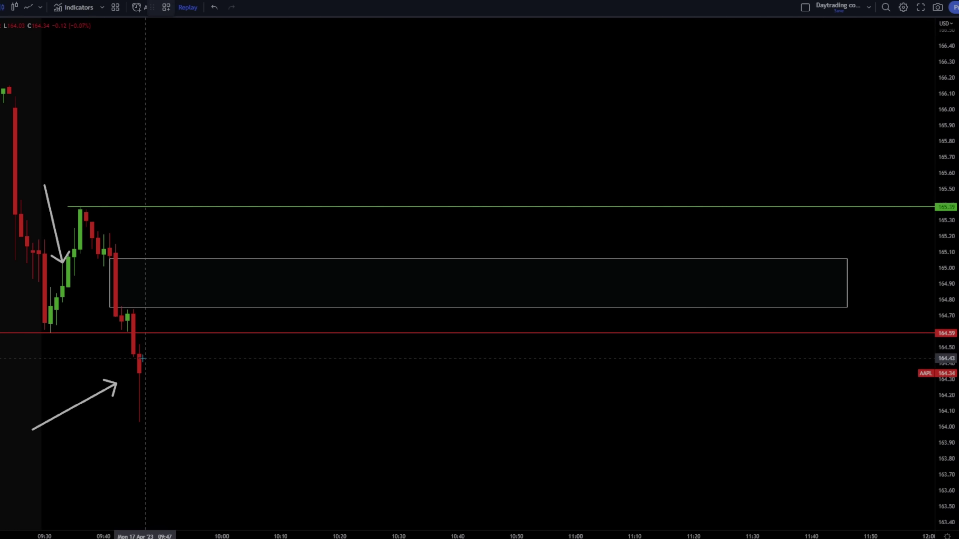
# - Sketch a projected AAPL path dipping, retesting the gap twice and falling to about 163.80 near 10:29, and delete it
pyautogui.click(139, 373)
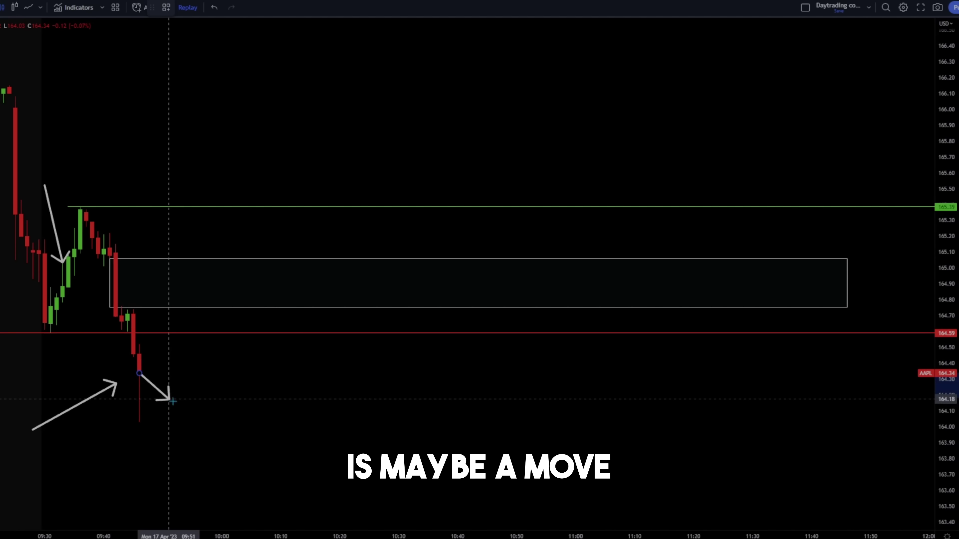
pyautogui.click(180, 415)
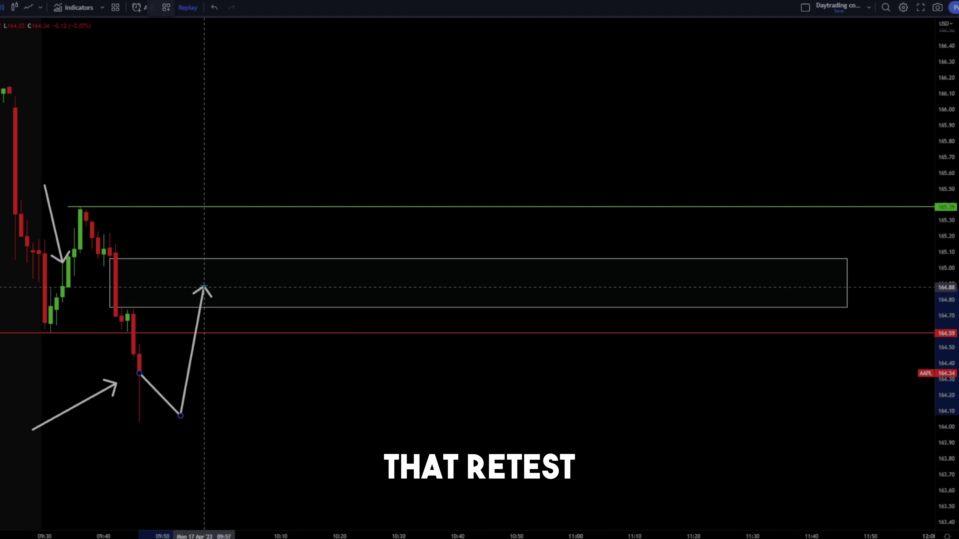
pyautogui.doubleClick(204, 280)
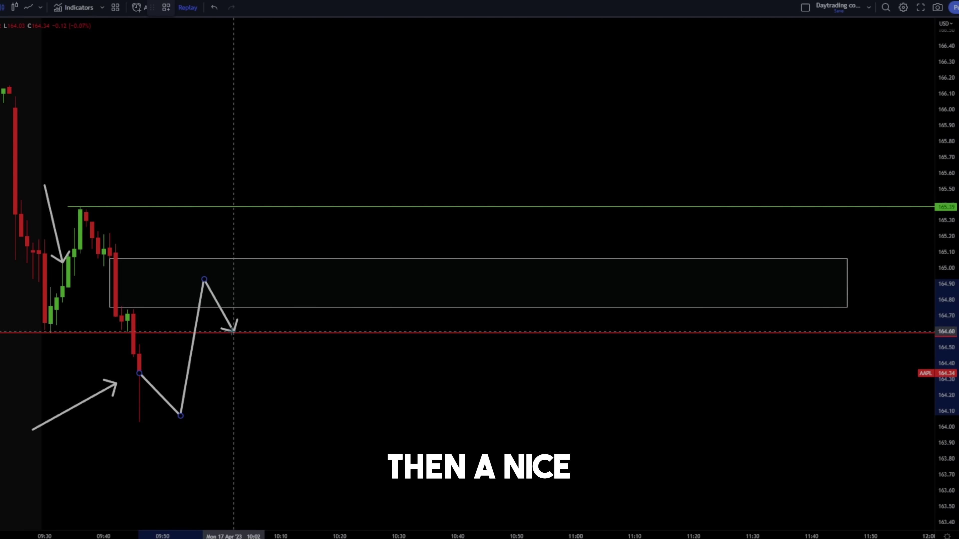
pyautogui.click(234, 334)
pyautogui.click(263, 303)
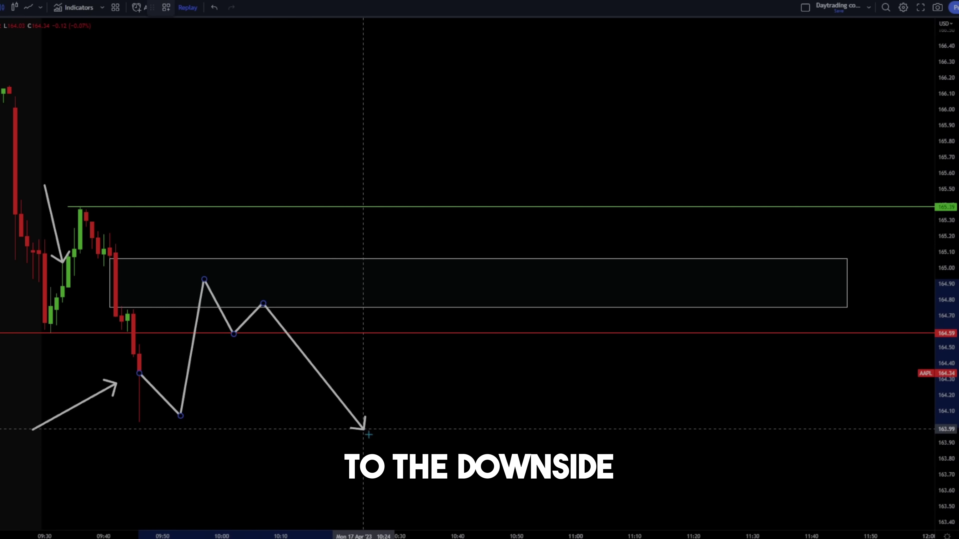
pyautogui.doubleClick(393, 456)
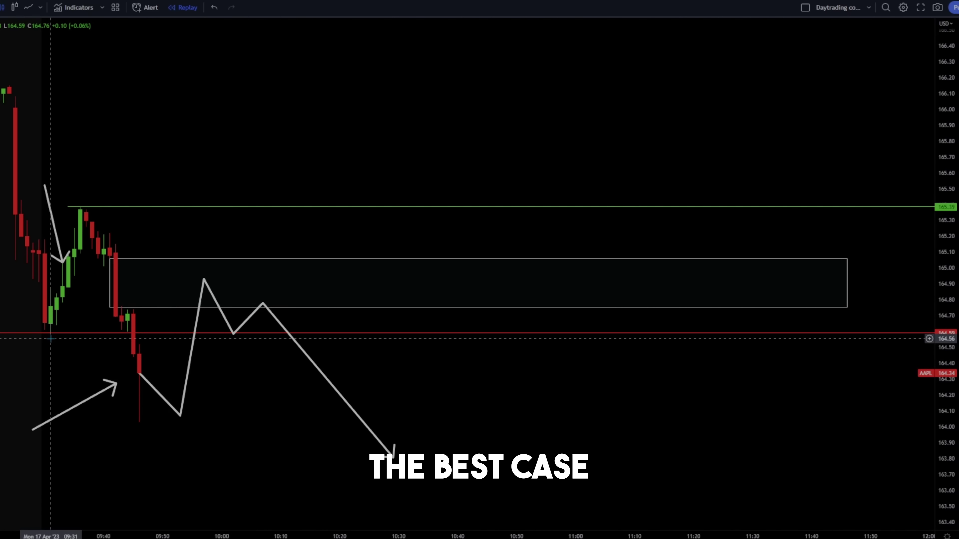
pyautogui.click(203, 294)
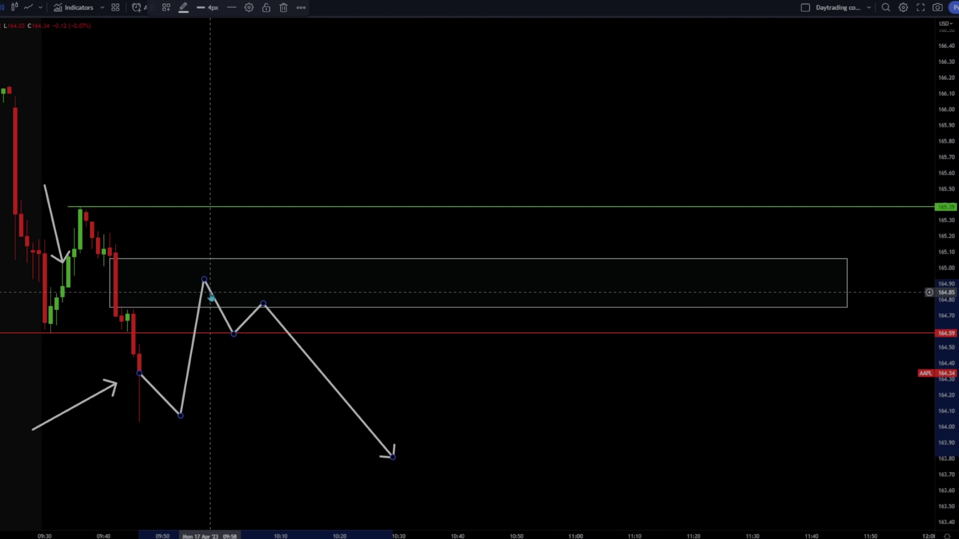
pyautogui.press('Delete')
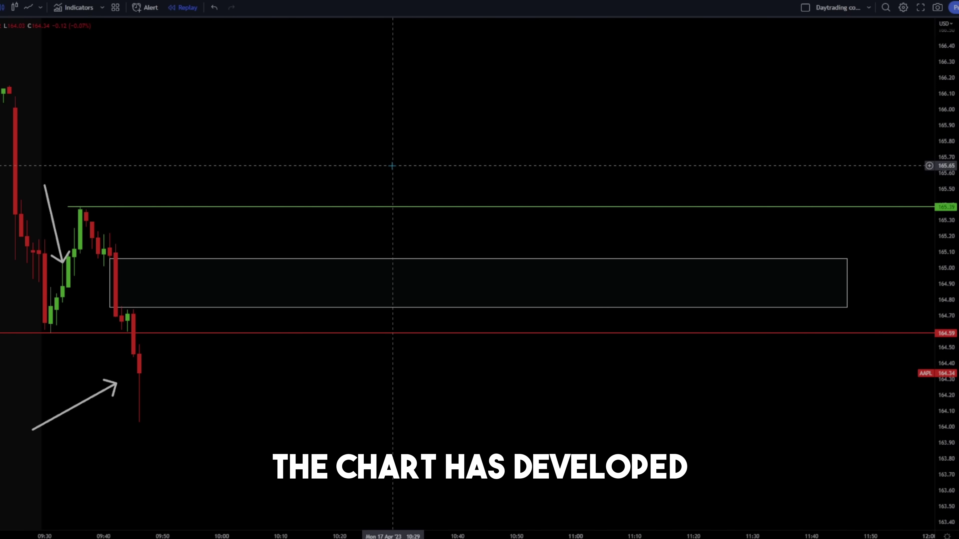
# - Mark the stop level with a red horizontal ray at 165.22 starting at 09:41, above the fair value gap
pyautogui.click(109, 233)
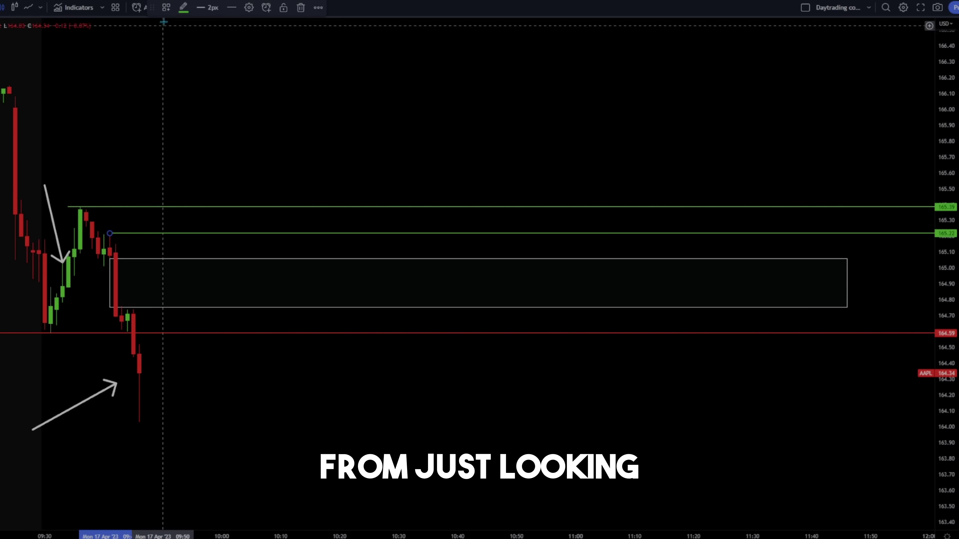
pyautogui.click(183, 7)
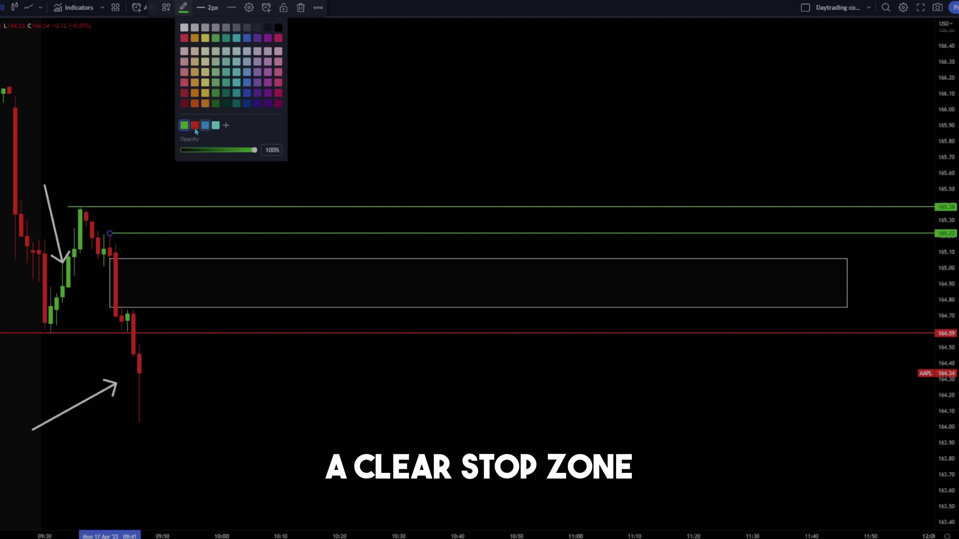
pyautogui.click(195, 125)
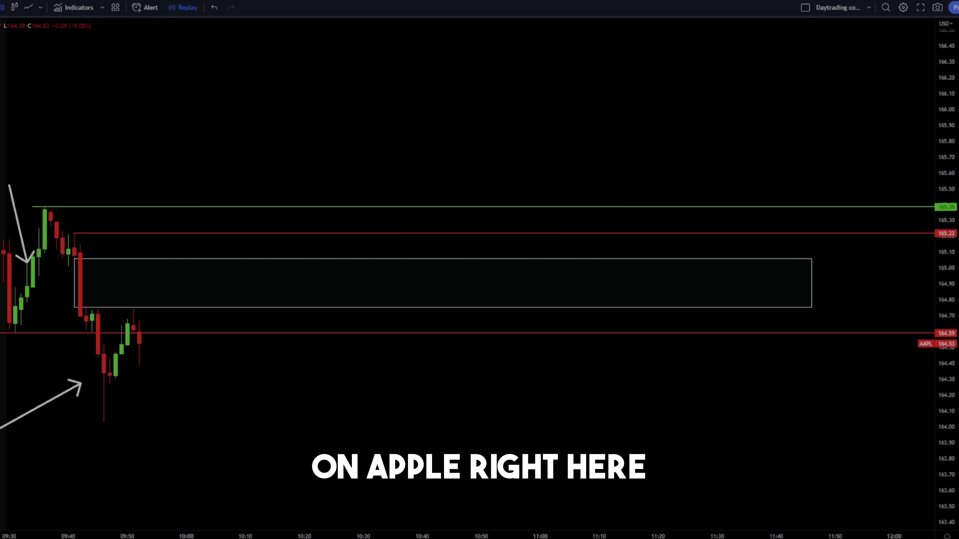
# - Mark the profit target with a green horizontal ray at 164.28 starting at 09:45
pyautogui.click(98, 383)
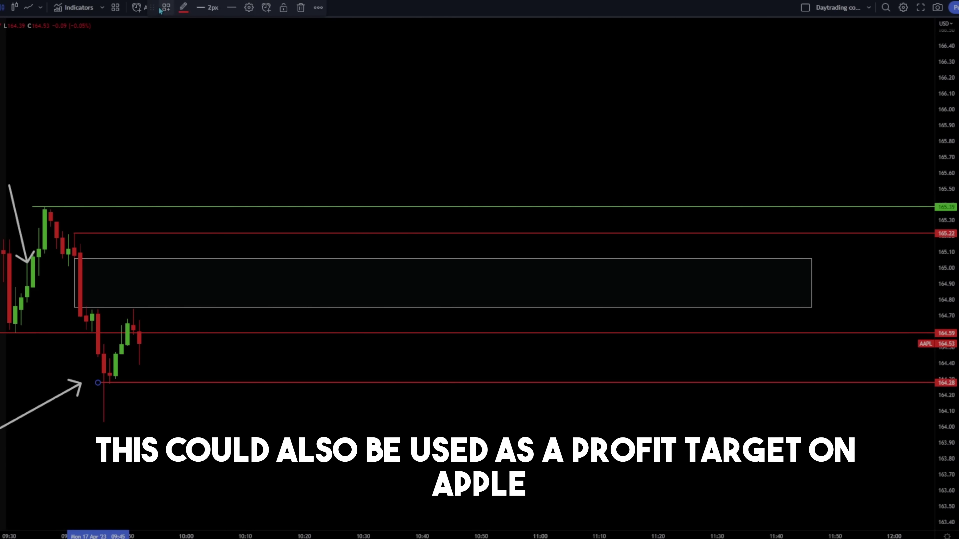
pyautogui.click(180, 13)
pyautogui.click(202, 125)
pyautogui.click(250, 271)
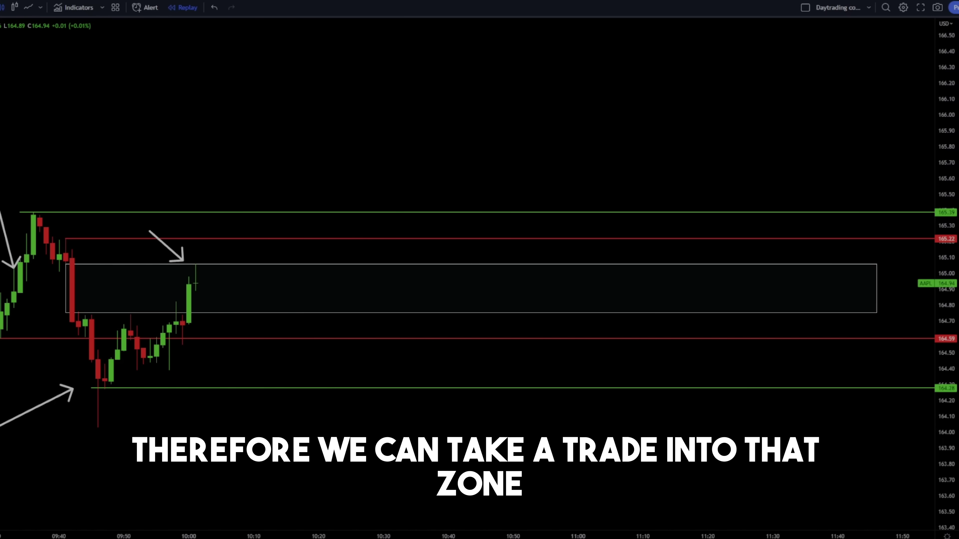
# - Place a short position at 164.94 from 10:01 with target 164.27 and stop 165.22, and extend it to about 11:15
pyautogui.click(195, 283)
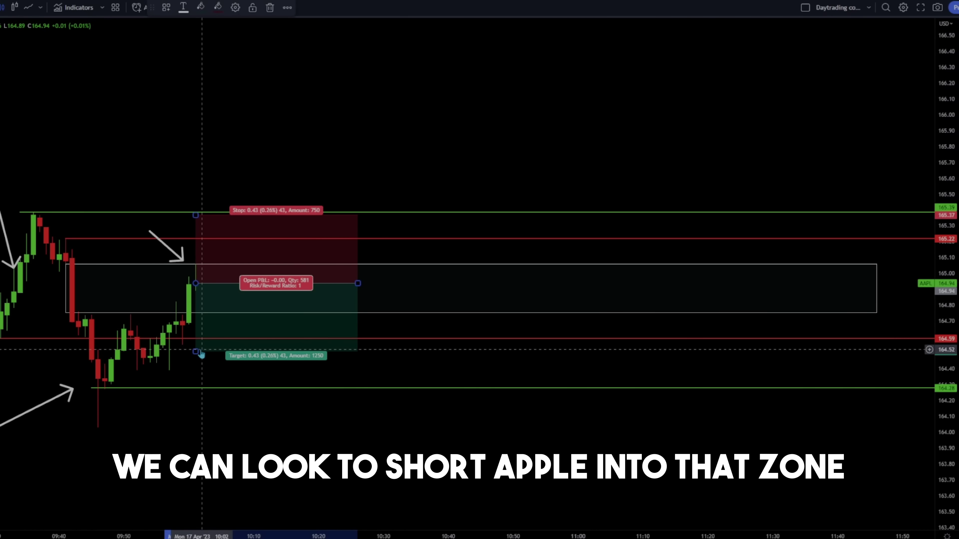
pyautogui.moveTo(198, 353); pyautogui.dragTo(202, 389)
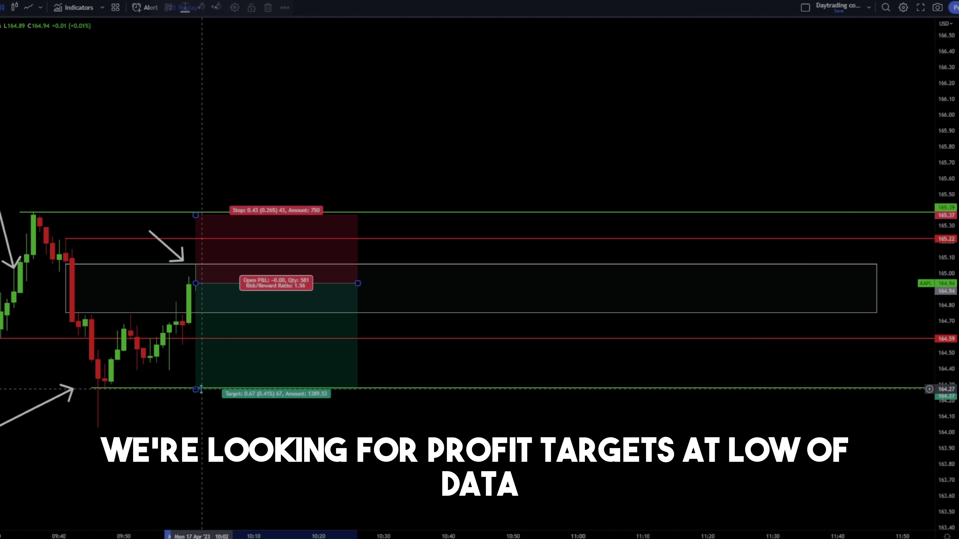
pyautogui.moveTo(195, 215); pyautogui.dragTo(195, 238)
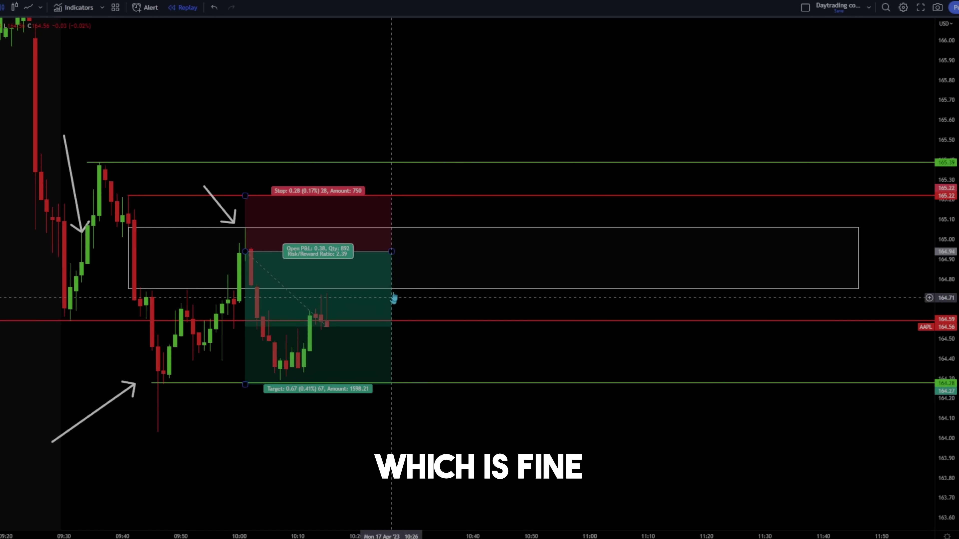
pyautogui.moveTo(386, 251); pyautogui.dragTo(670, 251)
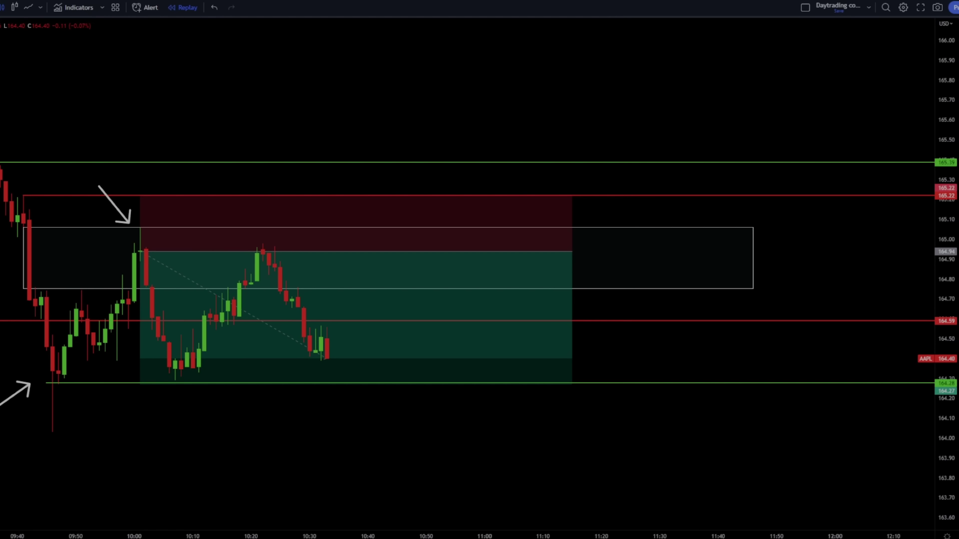
# - Draw an arrow from below to the candle crossing the 164.28 target, ending at about 164.21 near 10:37
pyautogui.scroll(-2, 497, 302)
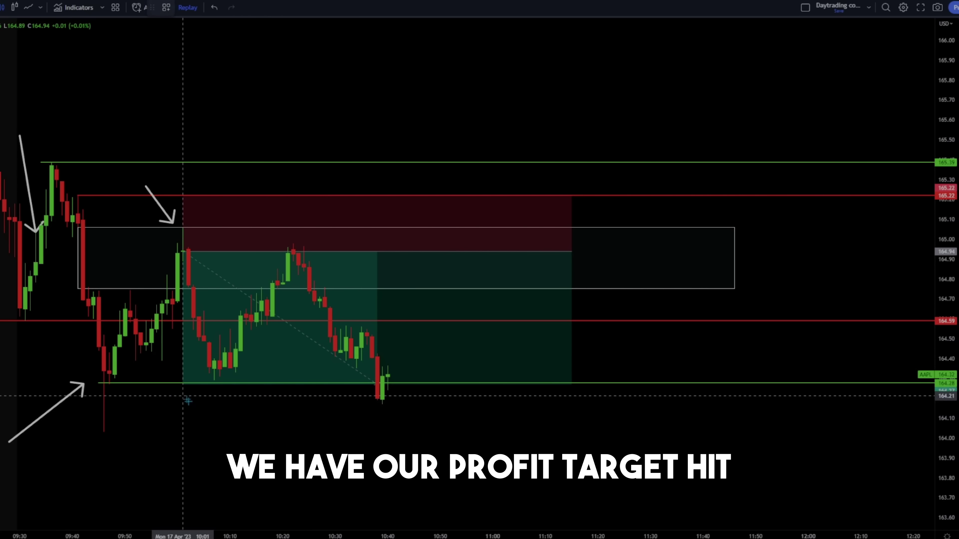
pyautogui.moveTo(287, 430); pyautogui.dragTo(372, 397)
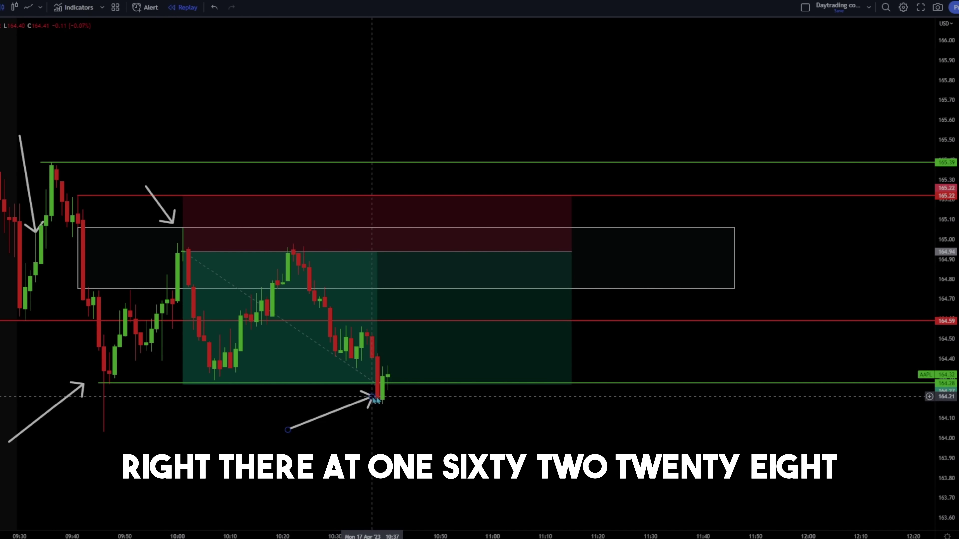